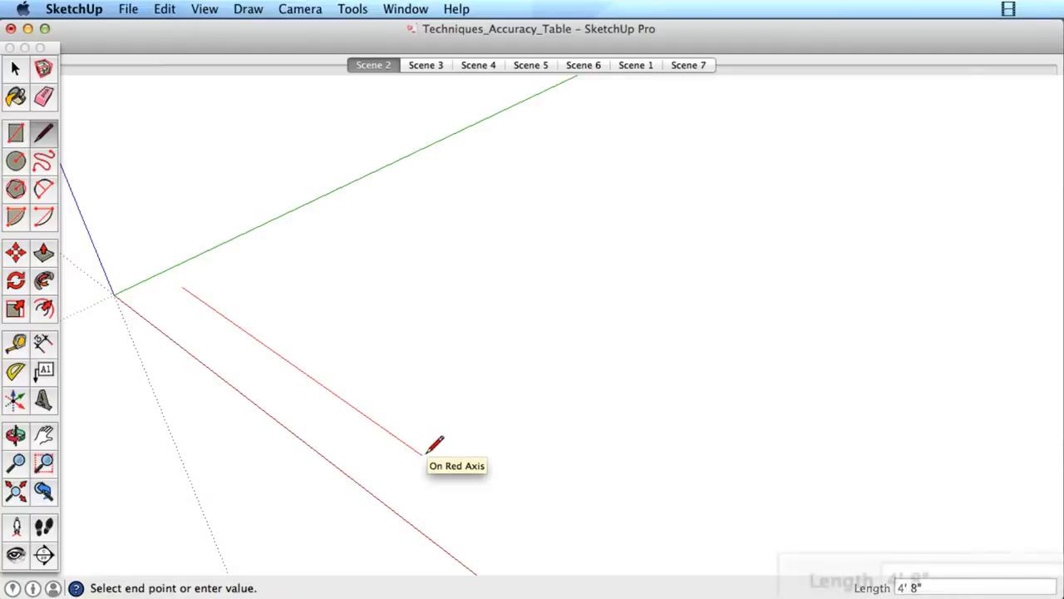
# - Draw connected edges of 36" along the red axis and 12" along the green axis, plus a third along the red axis
pyautogui.write('36')
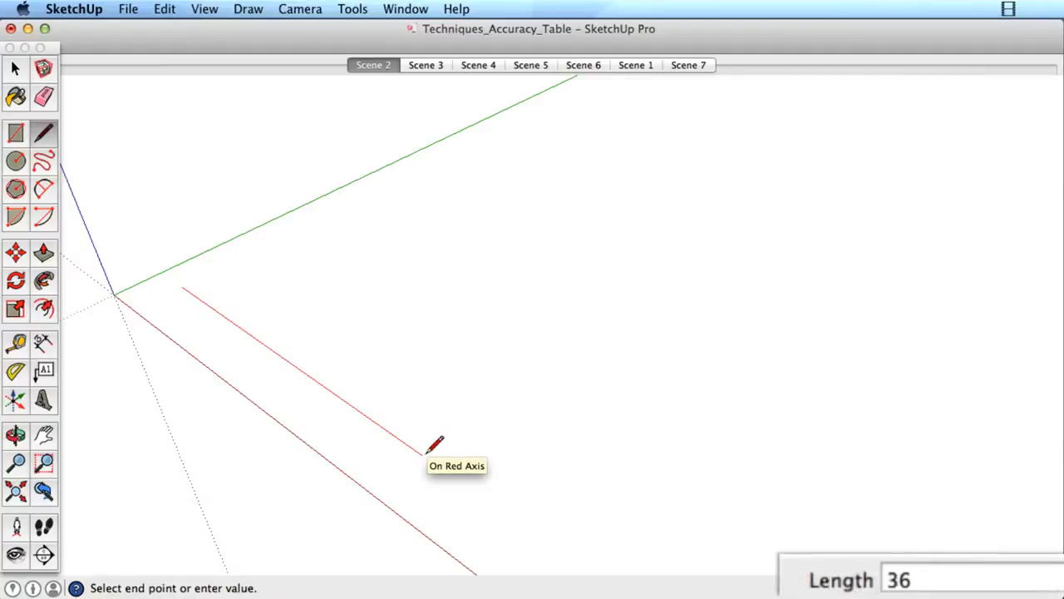
pyautogui.press('Return')
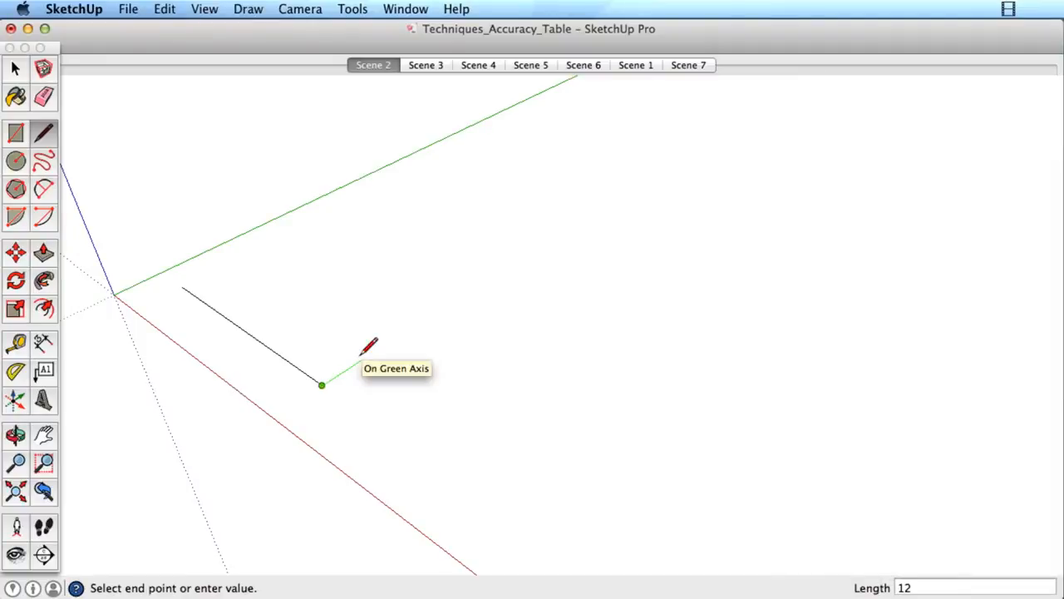
pyautogui.press('Return')
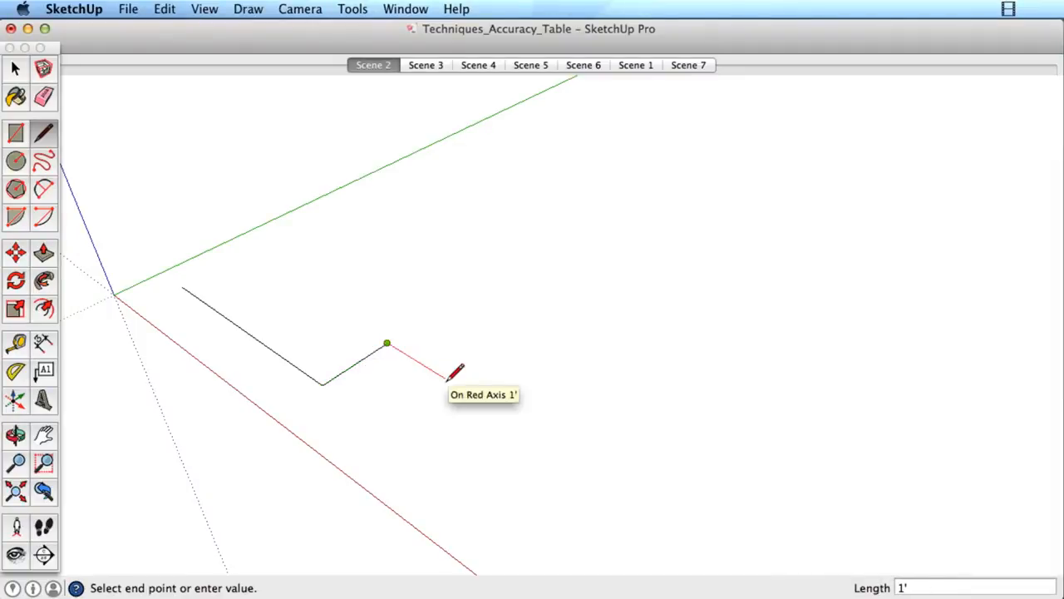
pyautogui.press('Return')
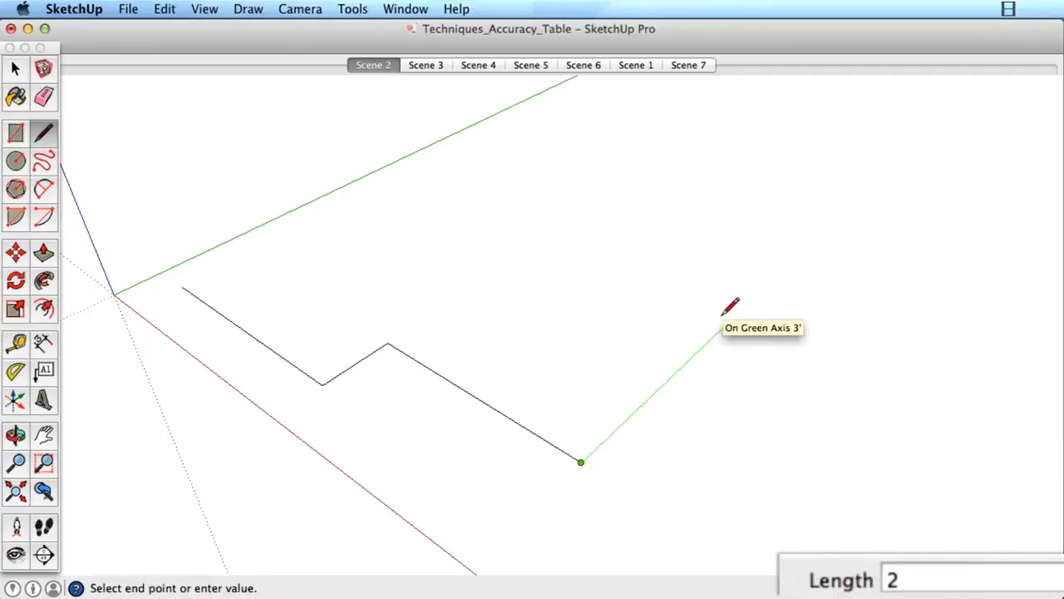
# - Continue the outline with edges of 2 m along the green axis, 6' back along the red axis and 25 cm back along the green axis
pyautogui.write('m')
pyautogui.press('Return')
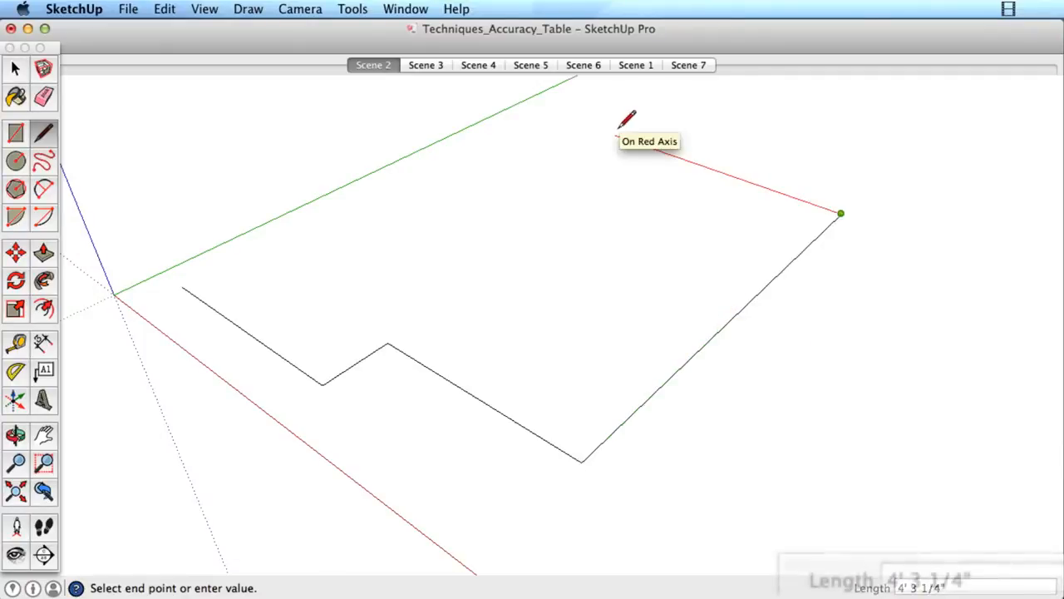
pyautogui.write("6'")
pyautogui.press('Return')
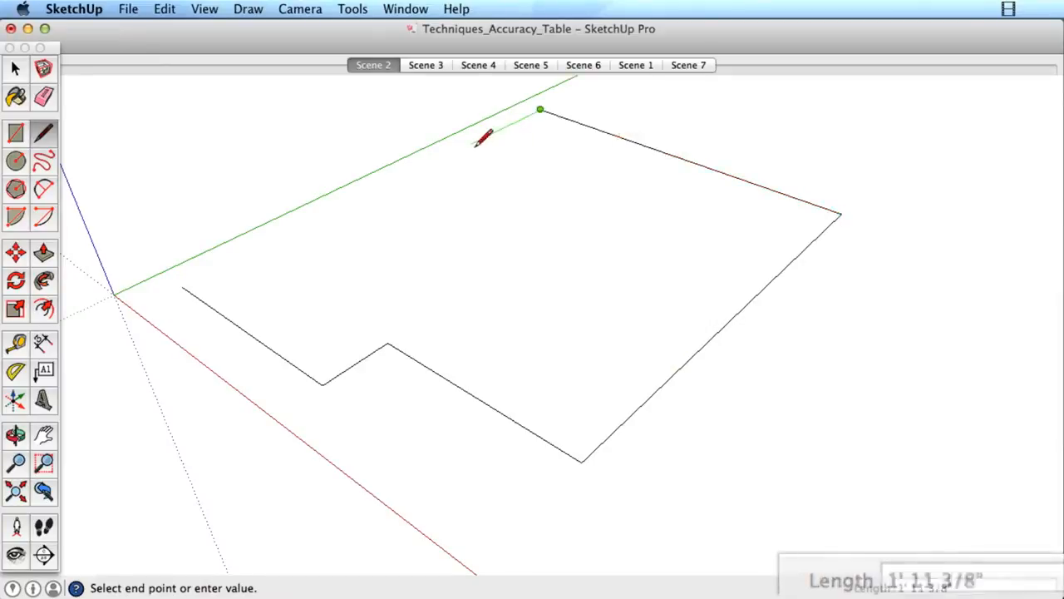
pyautogui.write('25cm')
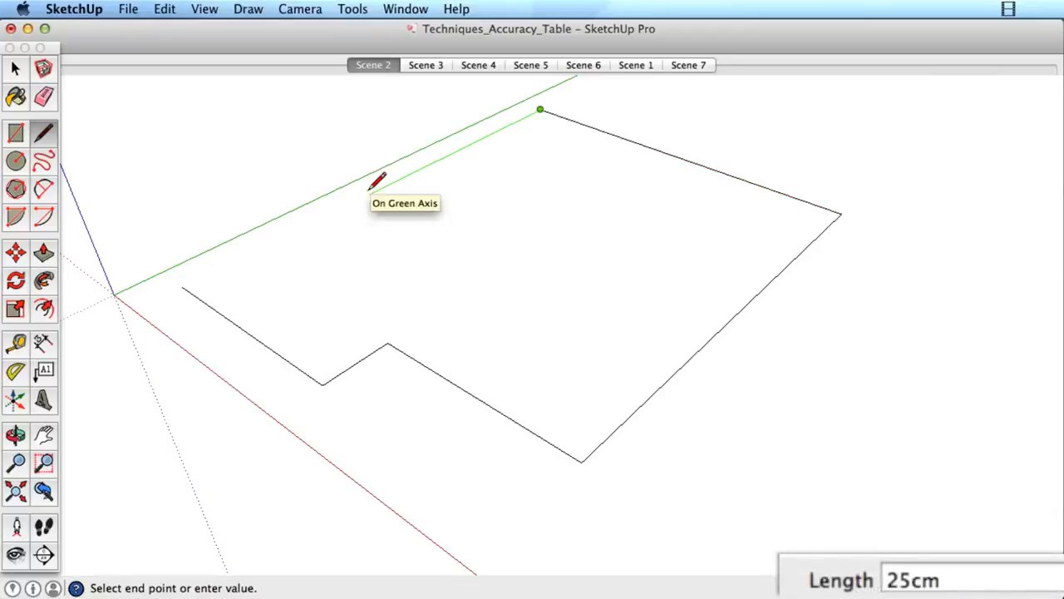
pyautogui.press('Return')
# - Add a freehand edge parallel to the red axis and another about 2' long parallel to the green axis, ending the line
pyautogui.click(634, 168)
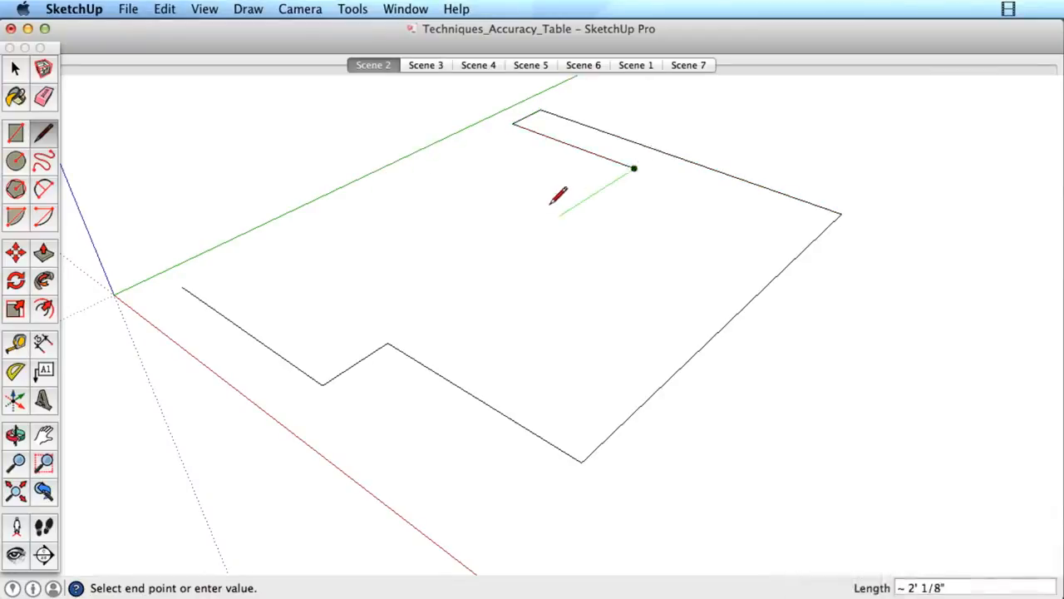
pyautogui.click(552, 212)
pyautogui.press('space')
# - Switch to Scene 3 and draw a 3 m by 5 m rectangle on the ground near the origin
pyautogui.click(420, 65)
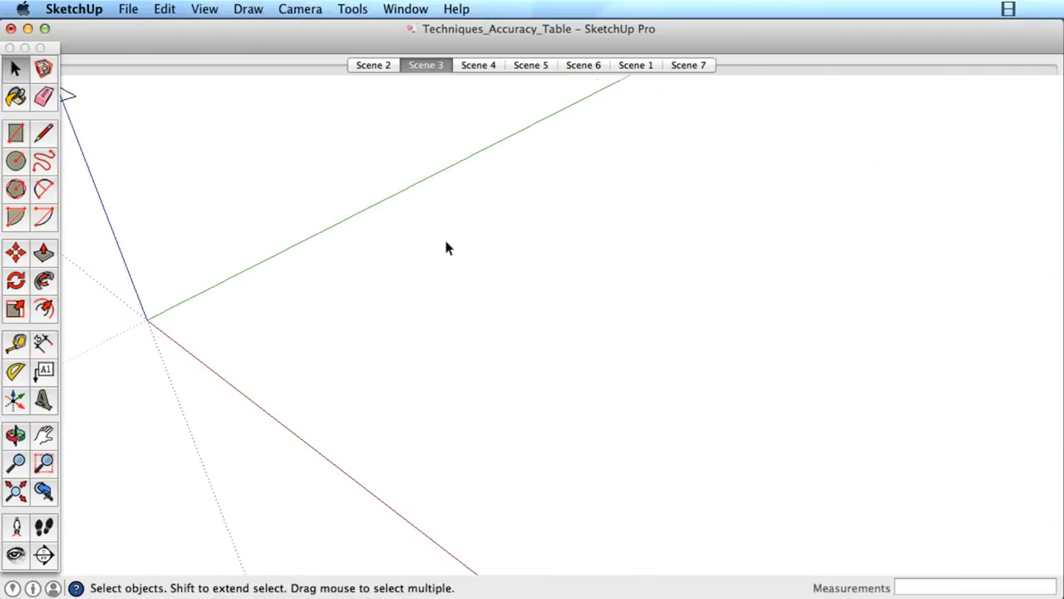
pyautogui.press('r')
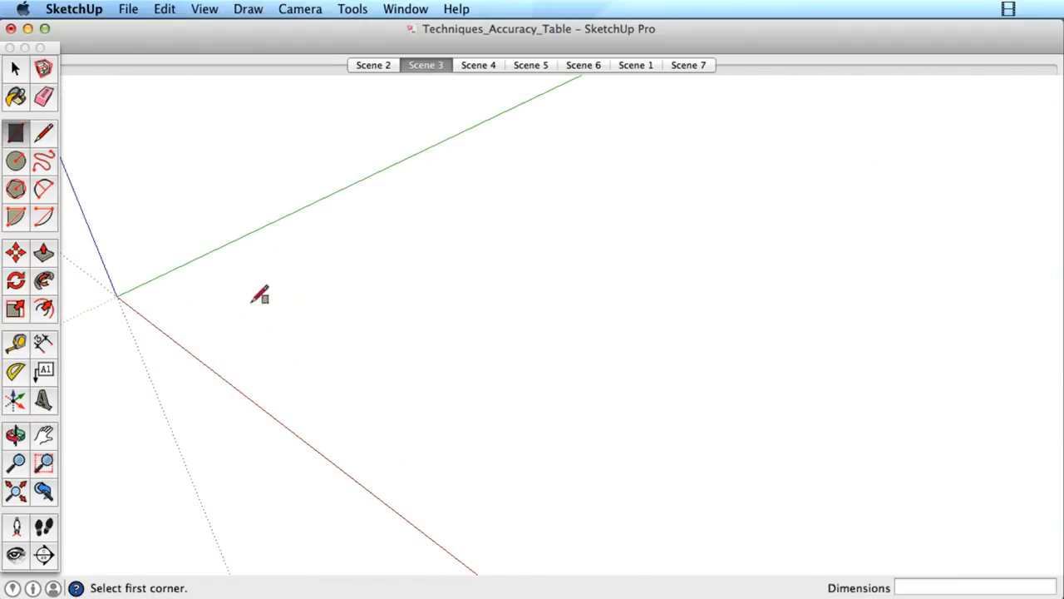
pyautogui.click(182, 301)
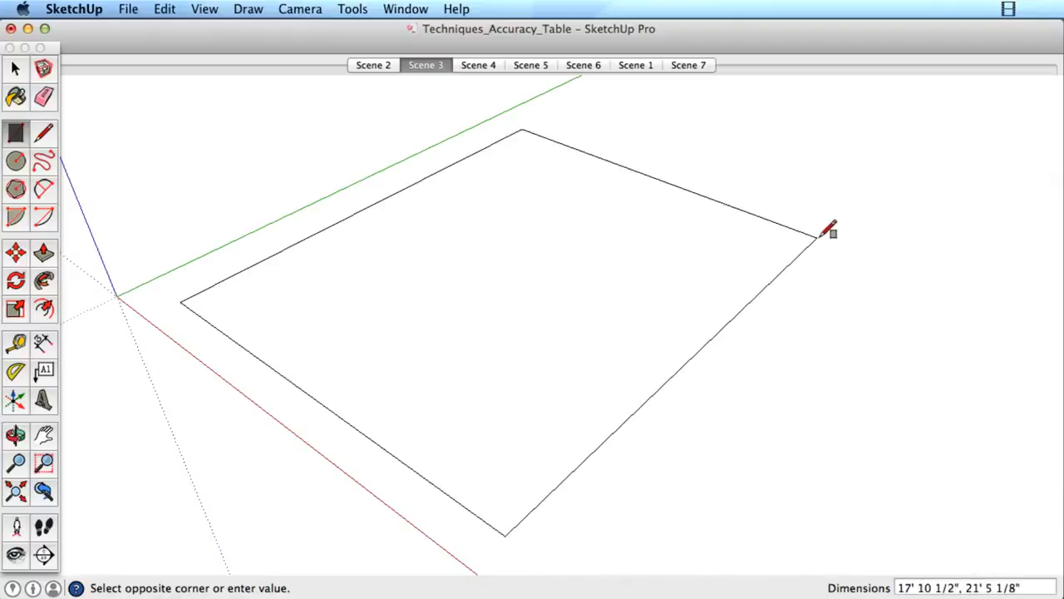
pyautogui.write('3m,')
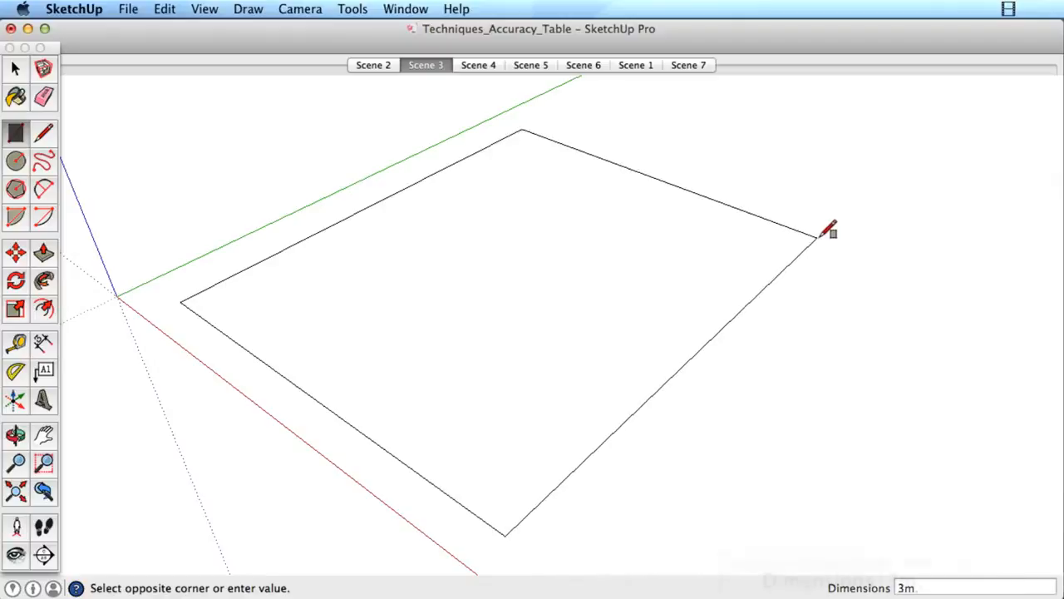
pyautogui.write('5m')
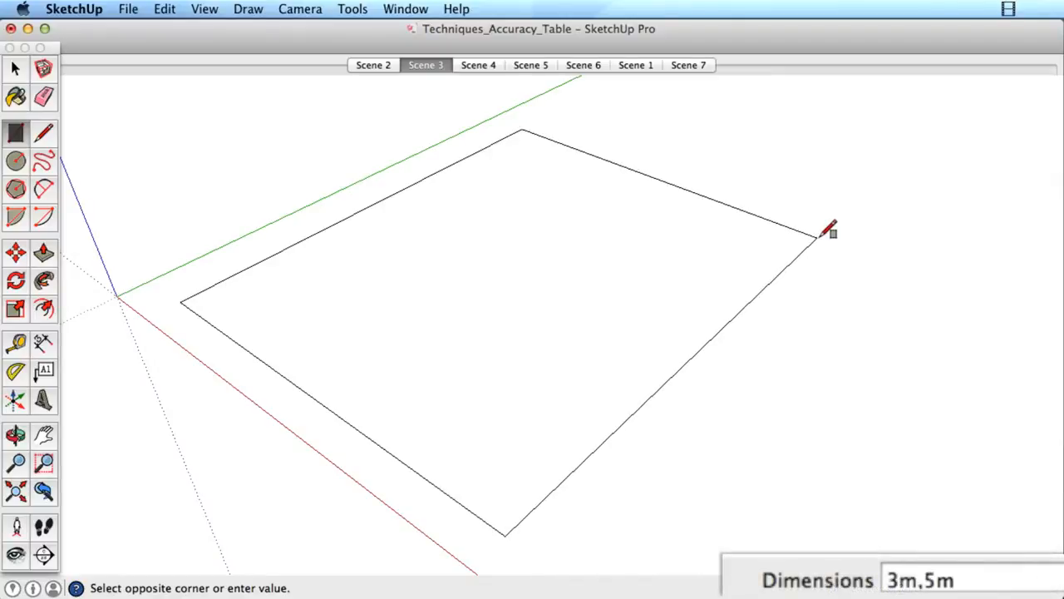
pyautogui.press('Return')
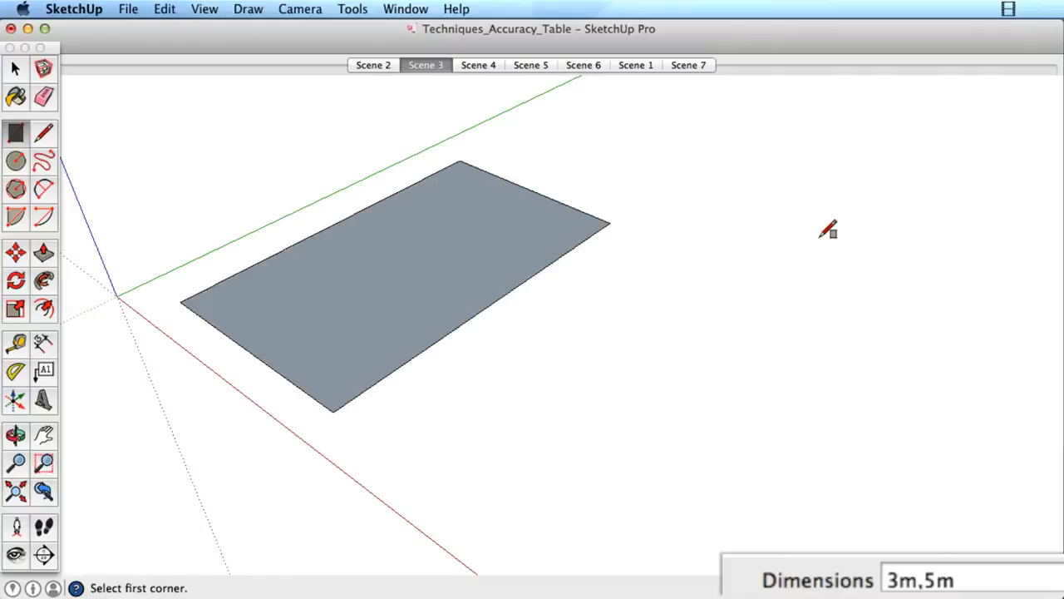
pyautogui.press('space')
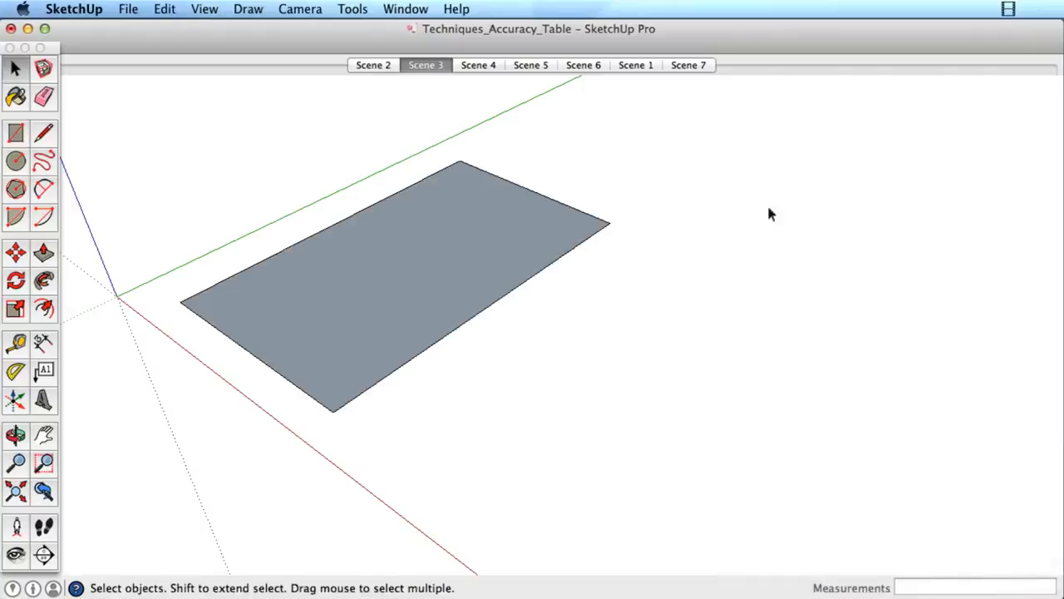
# - Switch to Scene 4 and draw a single line 12' 5 3/4" long parallel to the green axis near the origin
pyautogui.click(490, 67)
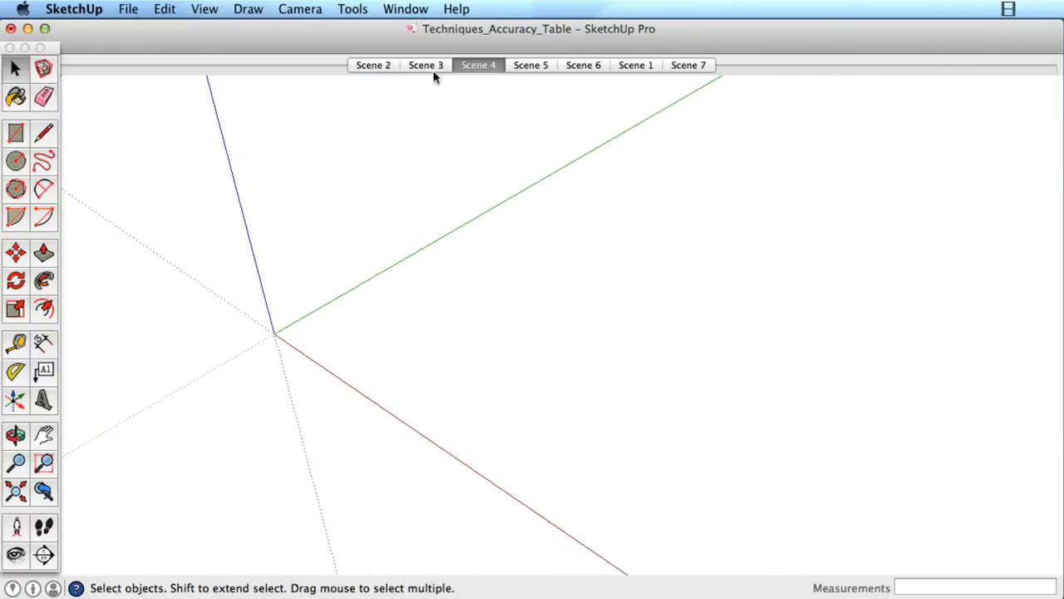
pyautogui.click(45, 131)
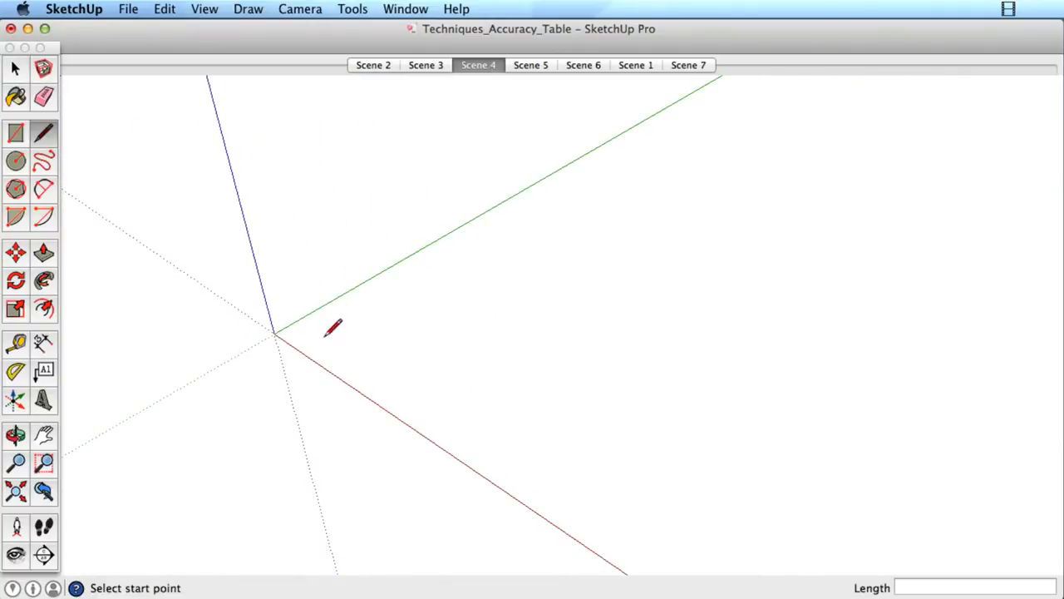
pyautogui.click(326, 331)
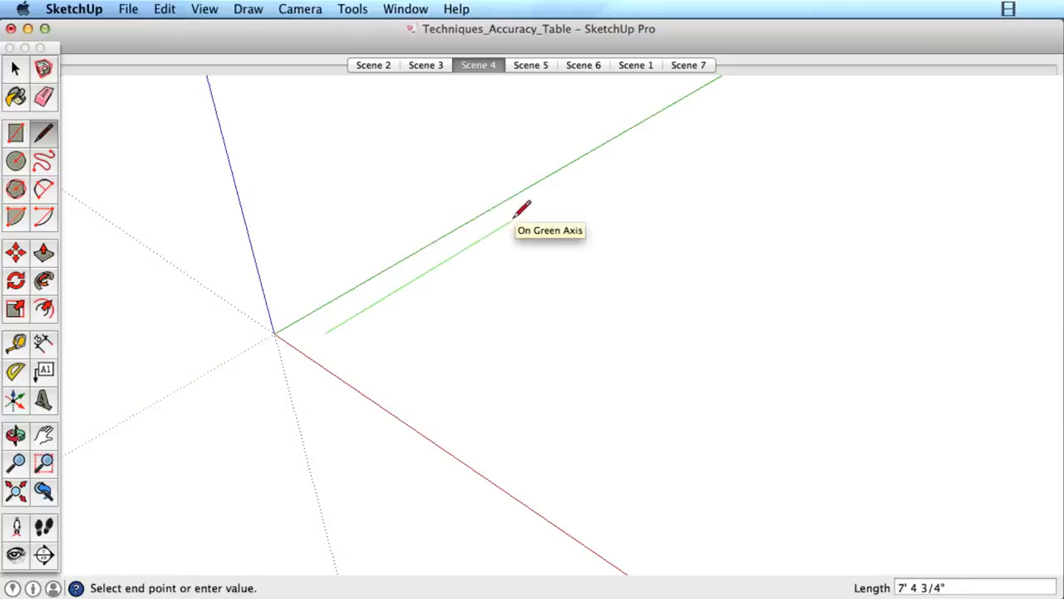
pyautogui.write("12' 5")
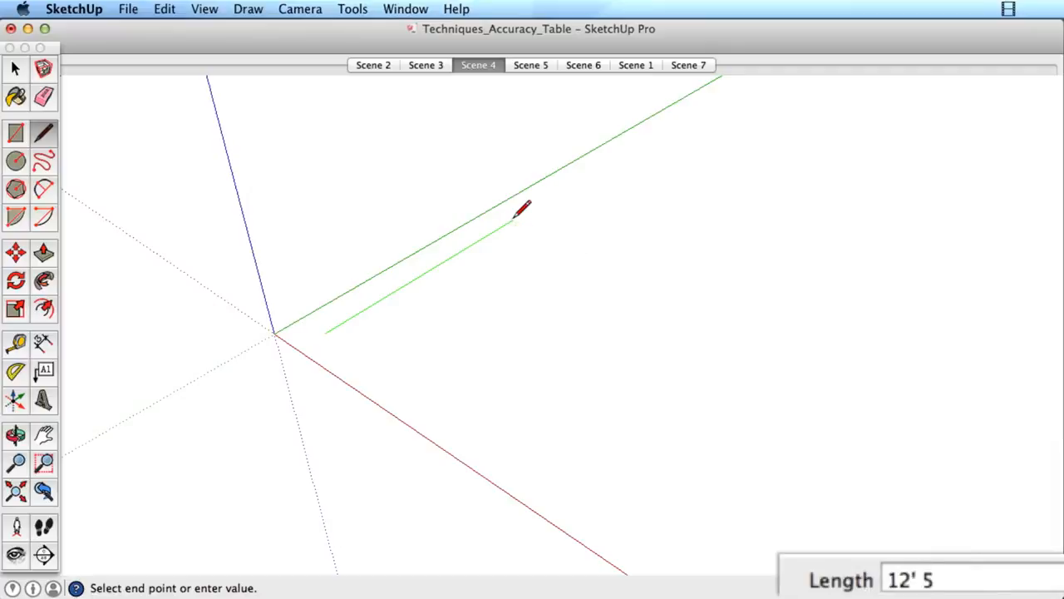
pyautogui.write(' 3/4')
pyautogui.press('Return')
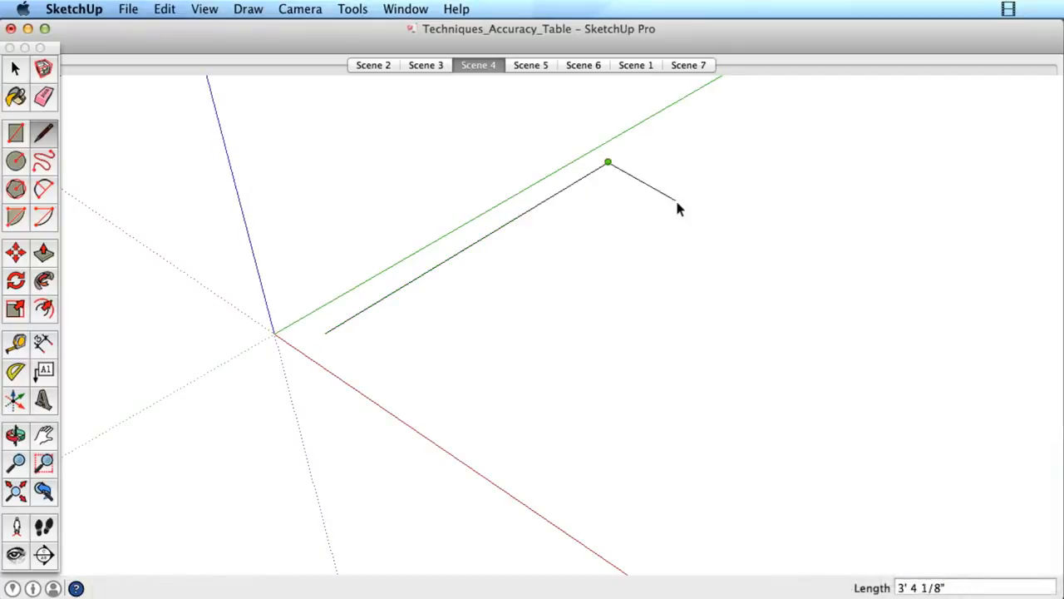
pyautogui.press('space')
# - Draw a circle with an 18" radius on the ground between the line and the red axis
pyautogui.press('c')
pyautogui.click(454, 356)
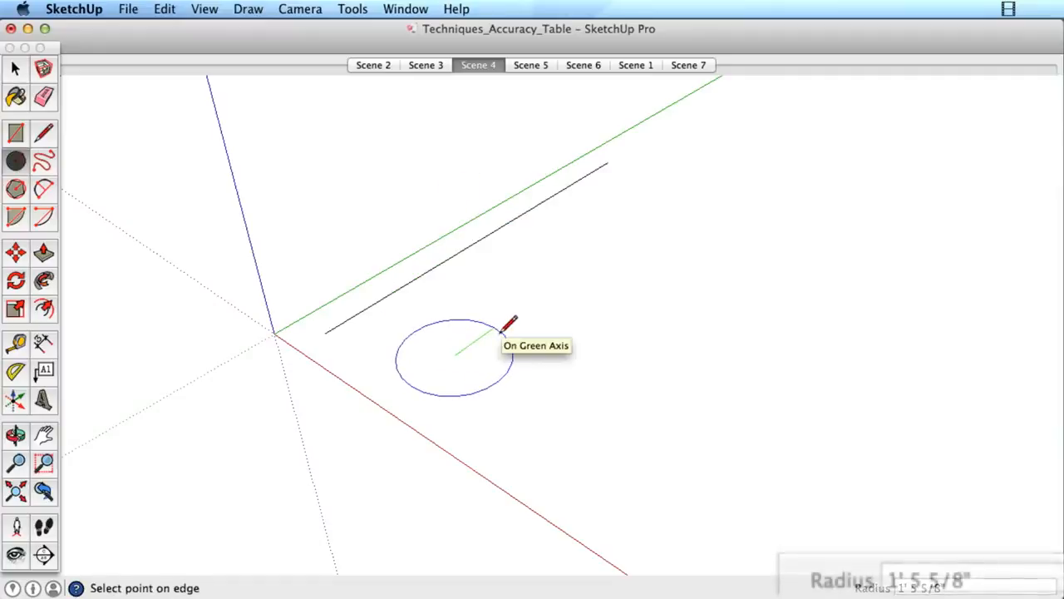
pyautogui.write('18')
pyautogui.press('Return')
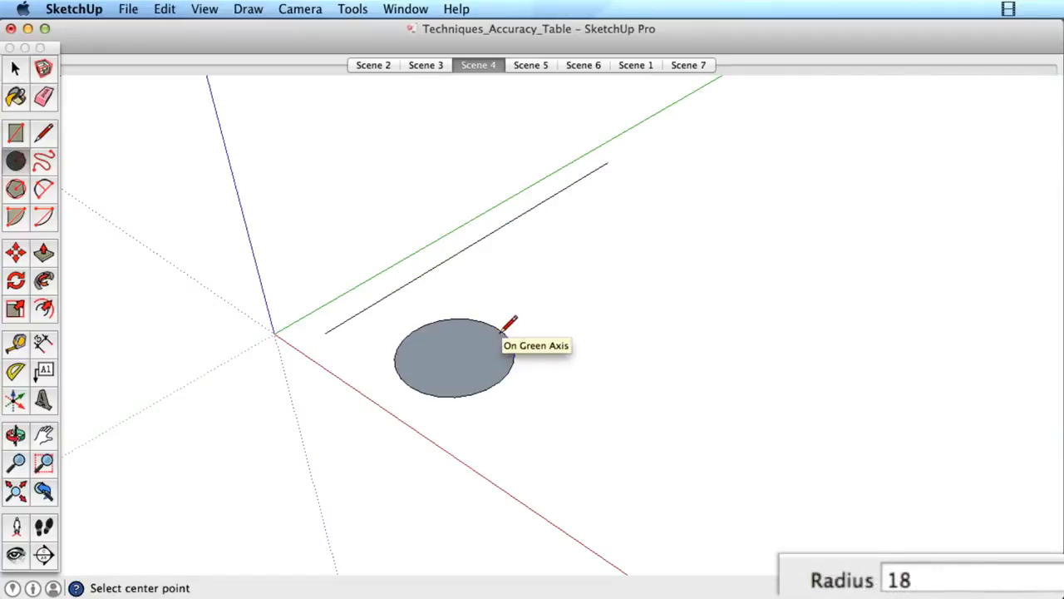
# - Draw a hexagon with a 24" radius on the ground beside the circle, using the Polygon tool
pyautogui.click(13, 197)
pyautogui.click(598, 300)
pyautogui.write('24')
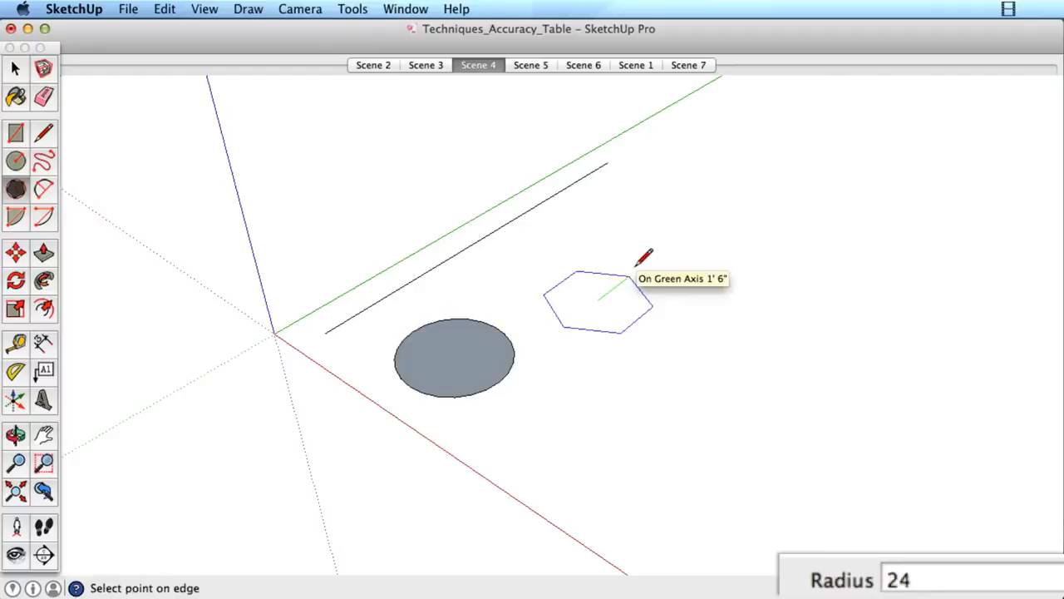
pyautogui.press('Return')
pyautogui.press('space')
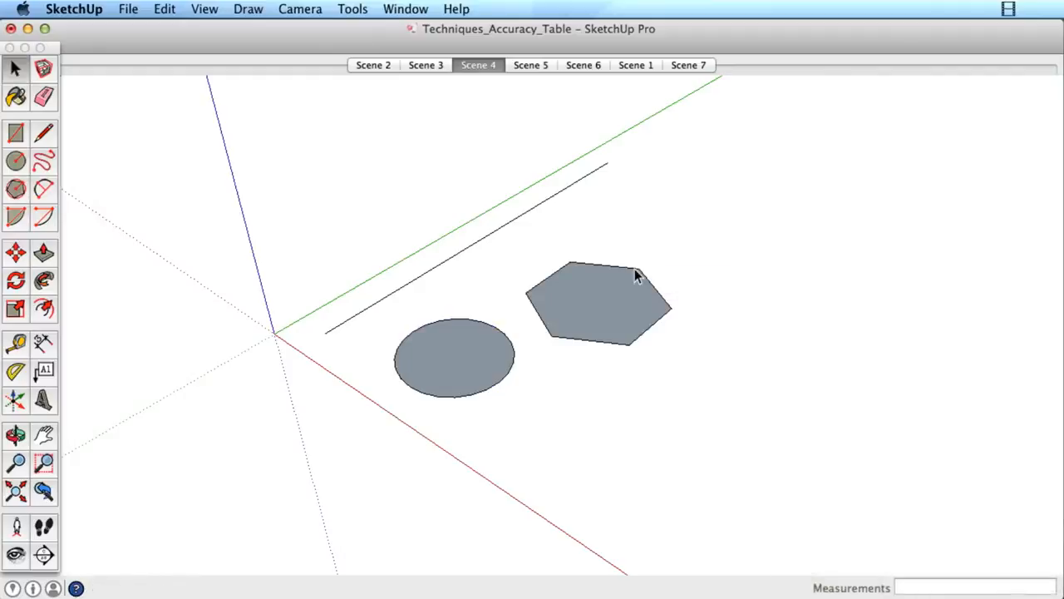
# - Switch to Scene 5 and extrude the rectangular face upward 1' 6" with Push/Pull
pyautogui.click(532, 66)
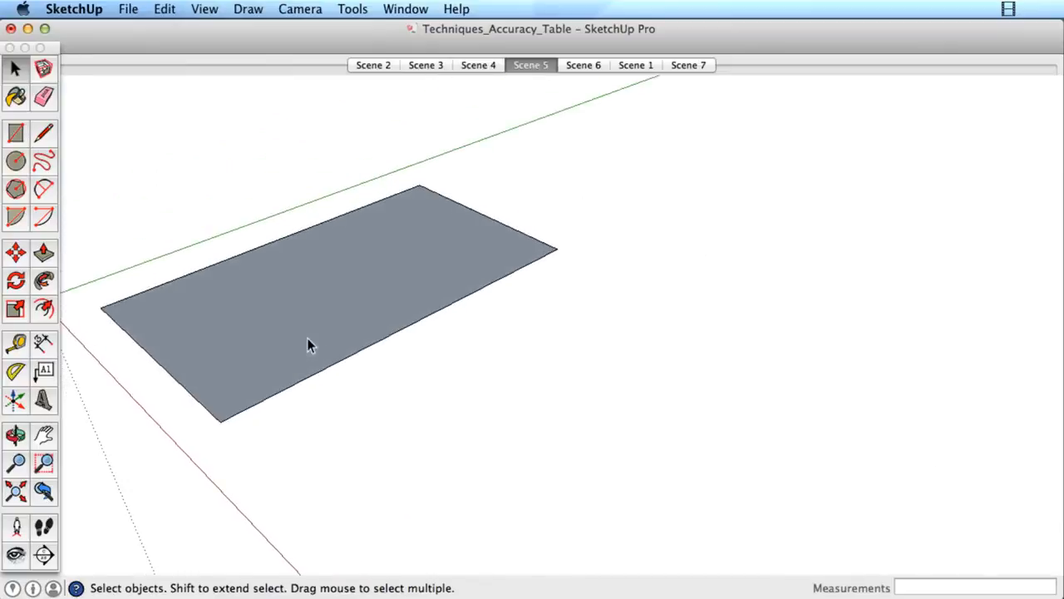
pyautogui.press('p')
pyautogui.click(248, 367)
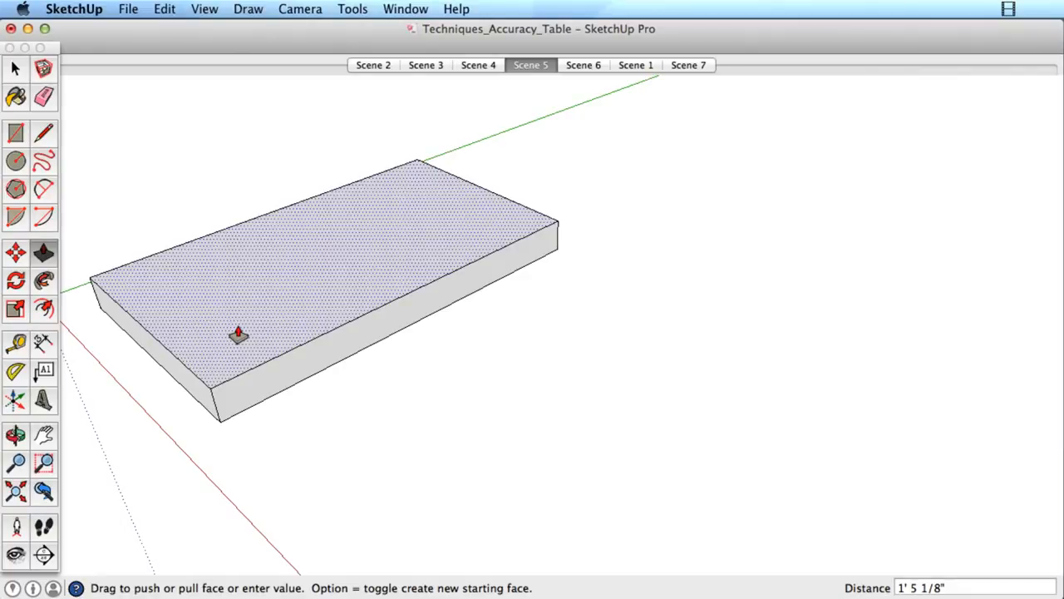
pyautogui.write("1' 6")
pyautogui.press('Return')
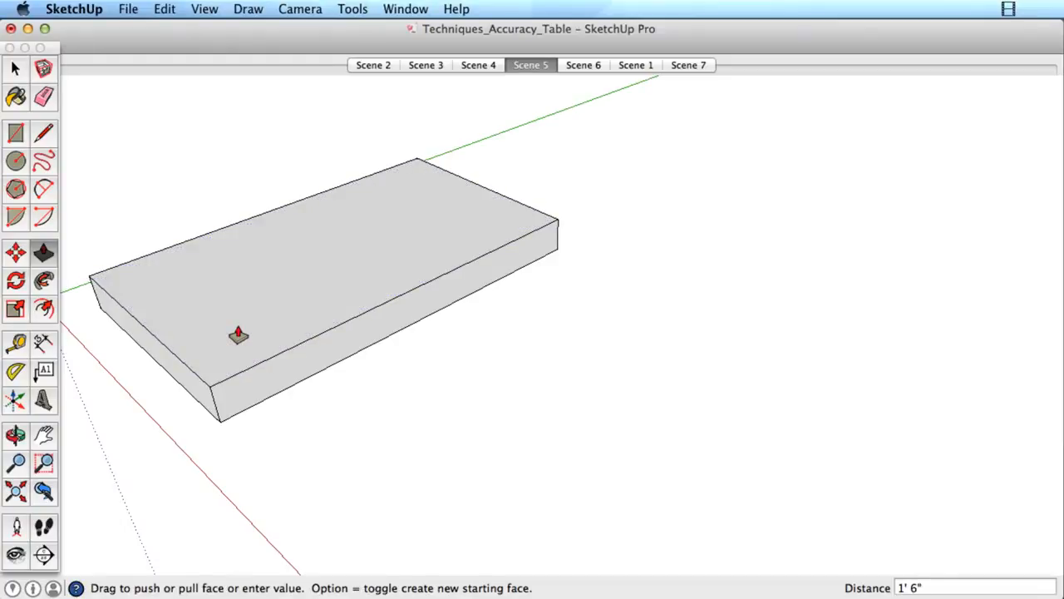
# - Pull the top face of the box up by 5'
pyautogui.scroll(-2, 297, 292)
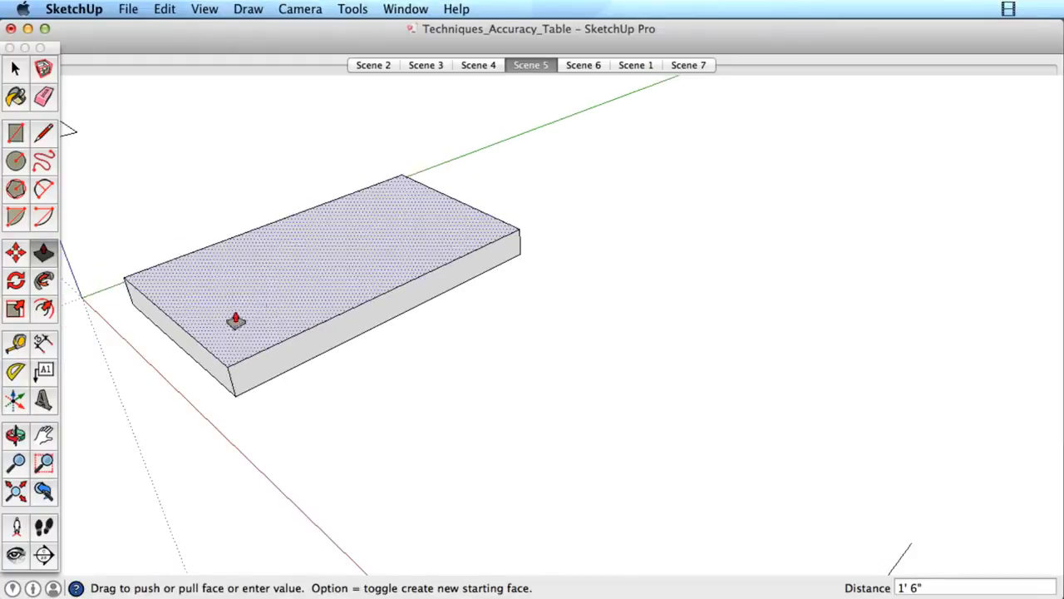
pyautogui.scroll(2, 214, 303)
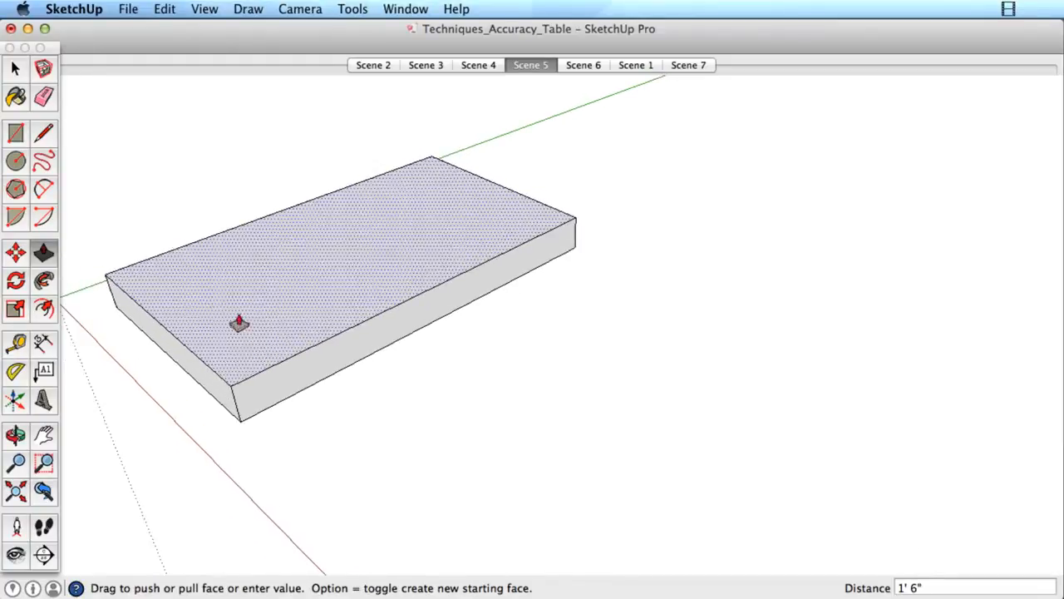
pyautogui.click(238, 316)
pyautogui.write("5'")
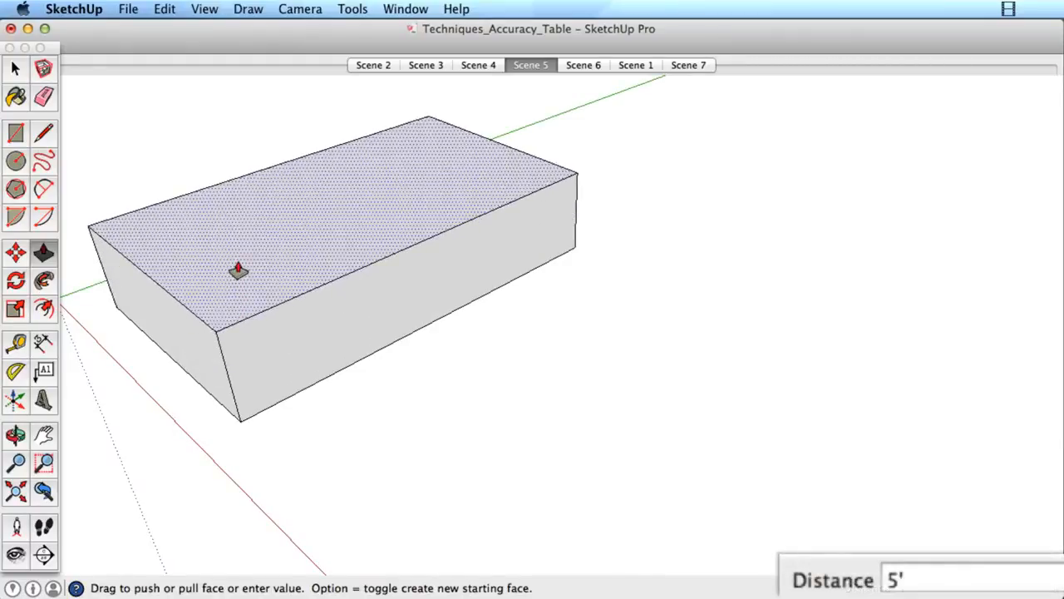
pyautogui.press('Return')
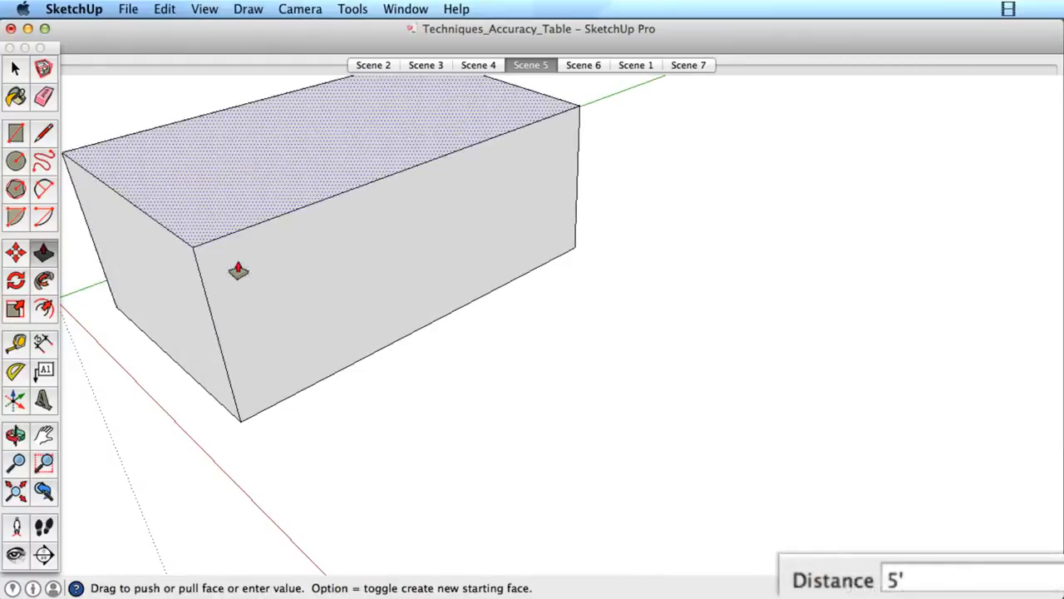
# - Push the top face of the box back down by 5'
pyautogui.press('h')
pyautogui.moveTo(236, 261); pyautogui.dragTo(324, 338)
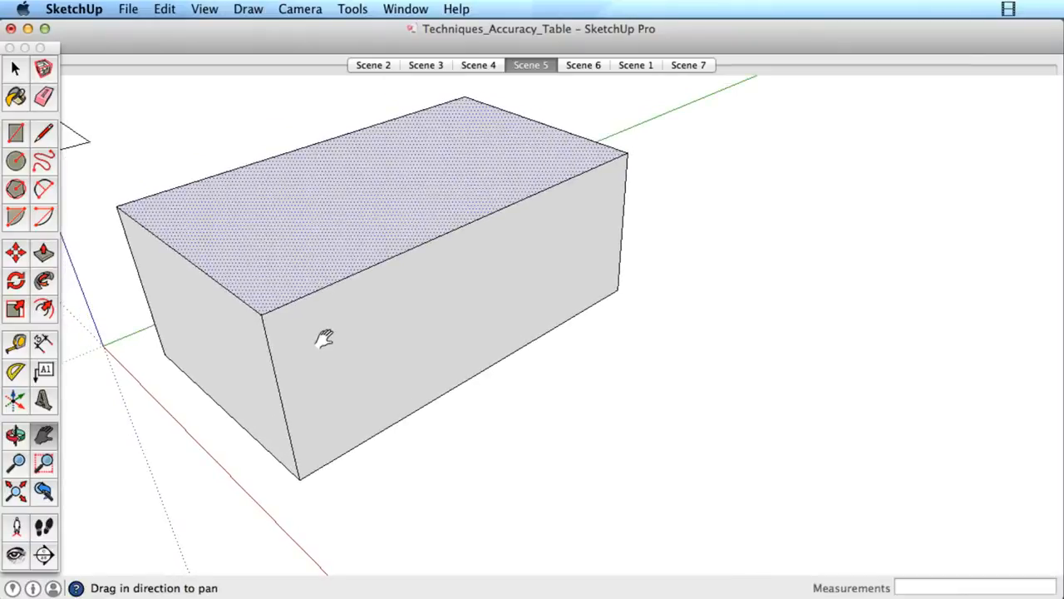
pyautogui.press('space')
pyautogui.press('p')
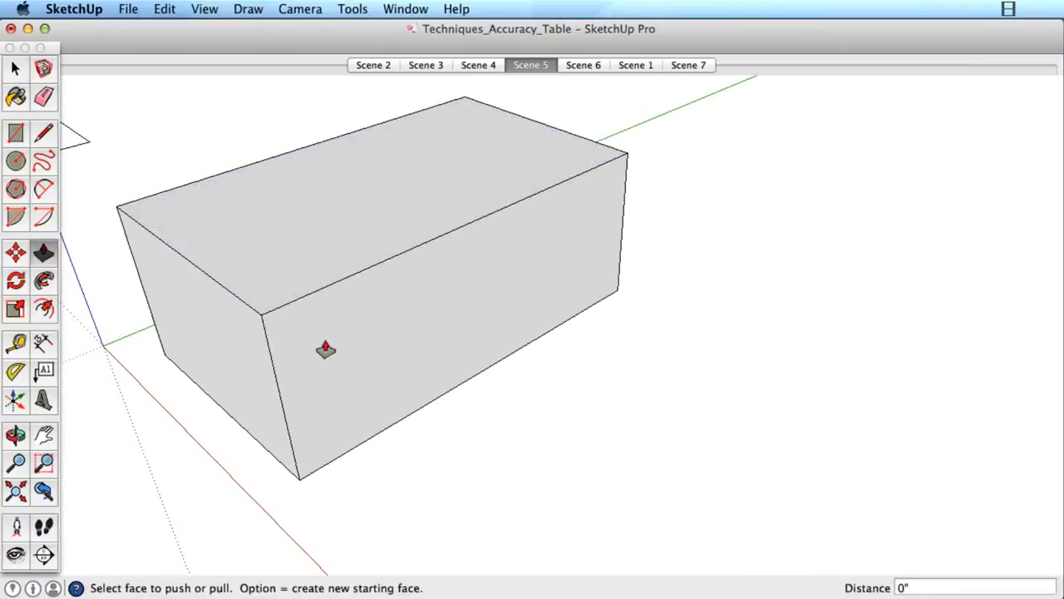
pyautogui.click(281, 296)
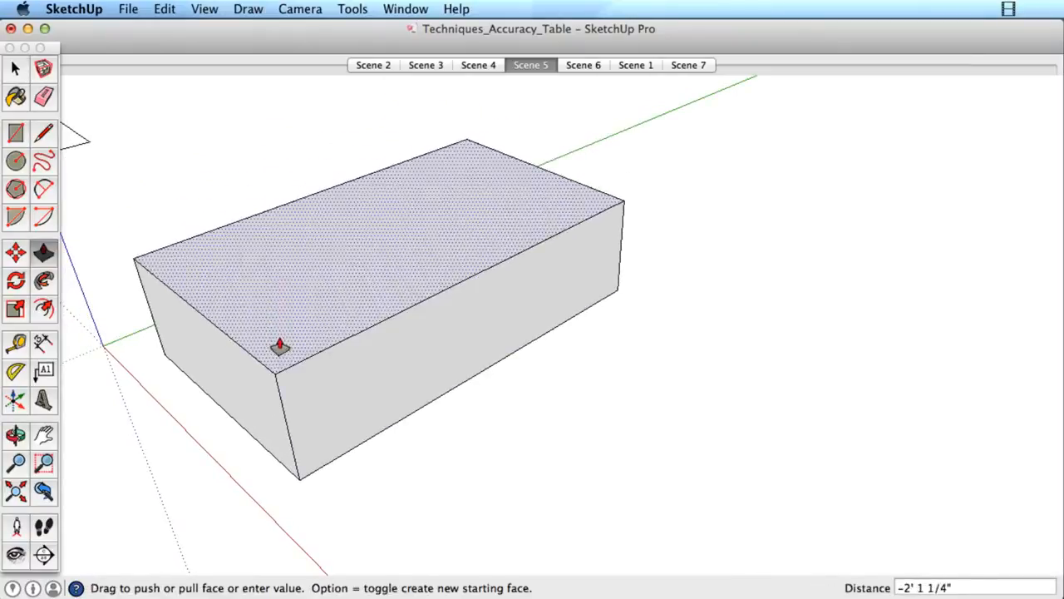
pyautogui.write('5')
pyautogui.press('Return')
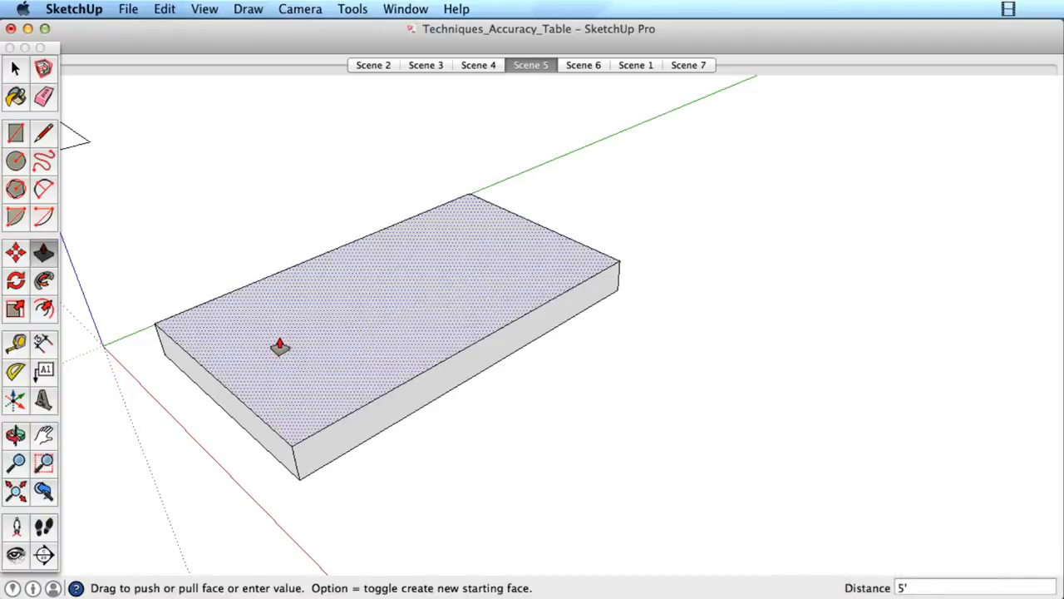
# - Draw three rectangles on the ground beside the box, two measuring about 4' 2" x 8' 1" and 3' 10" x 4' 10"
pyautogui.press('space')
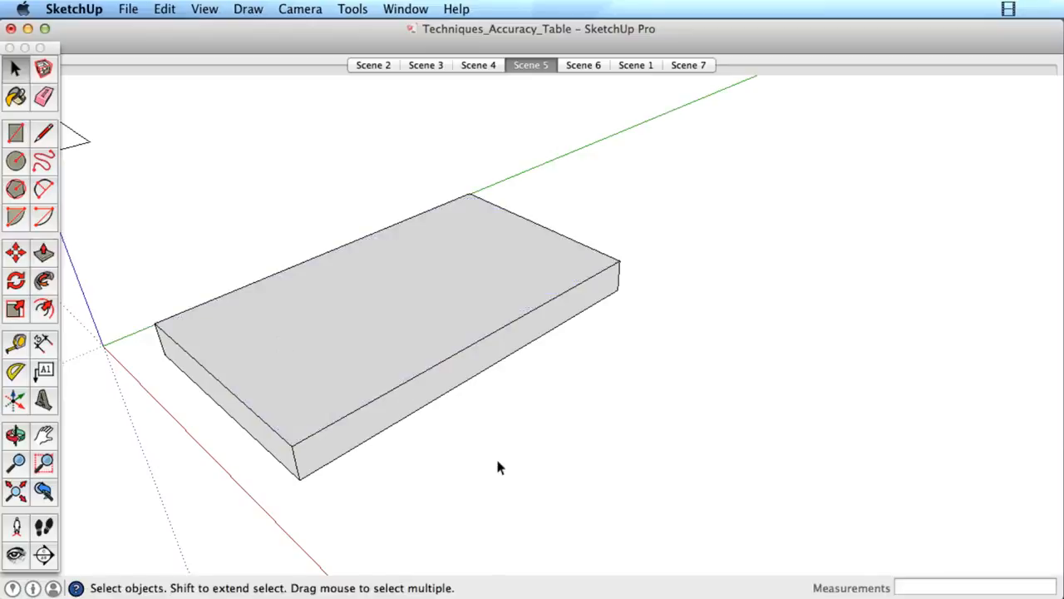
pyautogui.press('r')
pyautogui.click(397, 473)
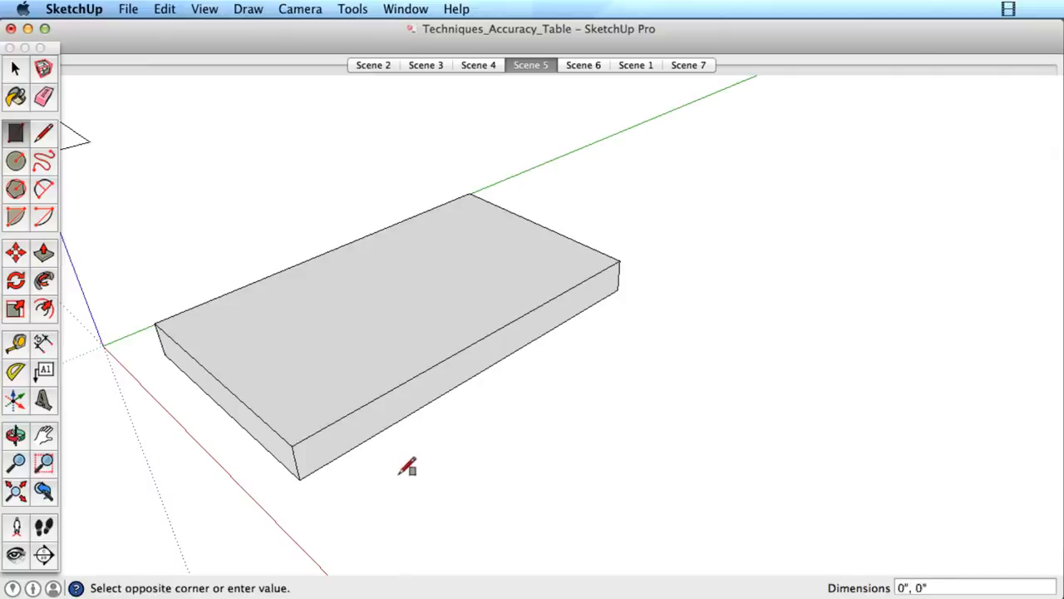
pyautogui.click(648, 413)
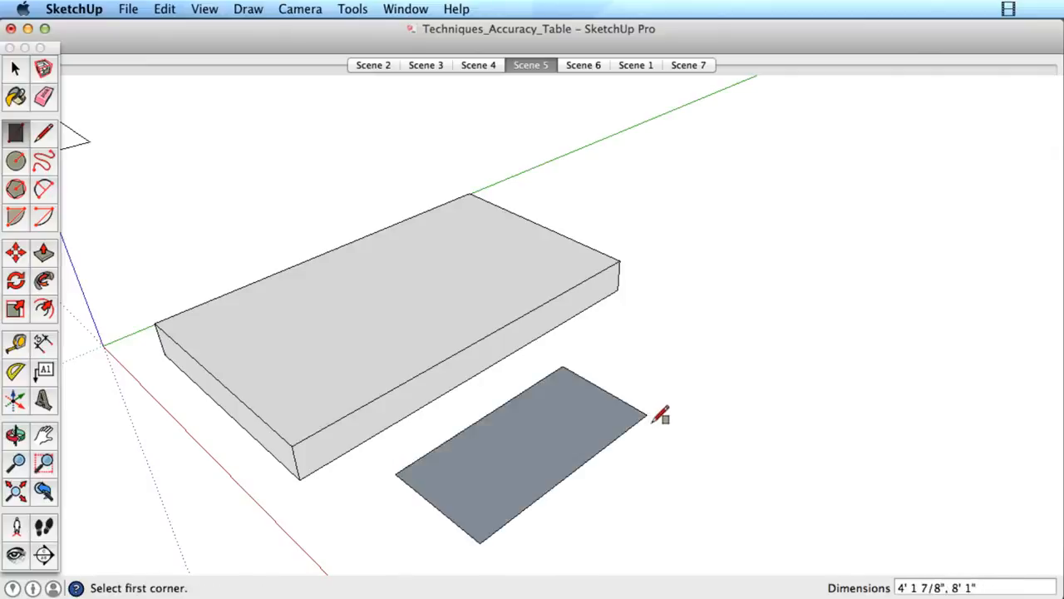
pyautogui.click(671, 373)
pyautogui.click(823, 361)
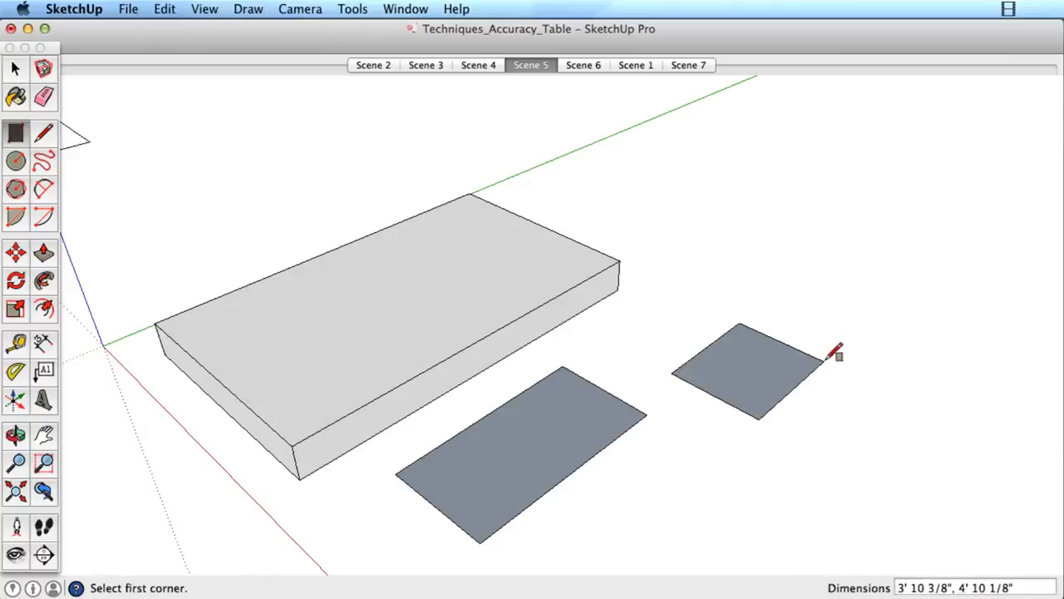
pyautogui.click(669, 240)
pyautogui.click(892, 203)
pyautogui.press('space')
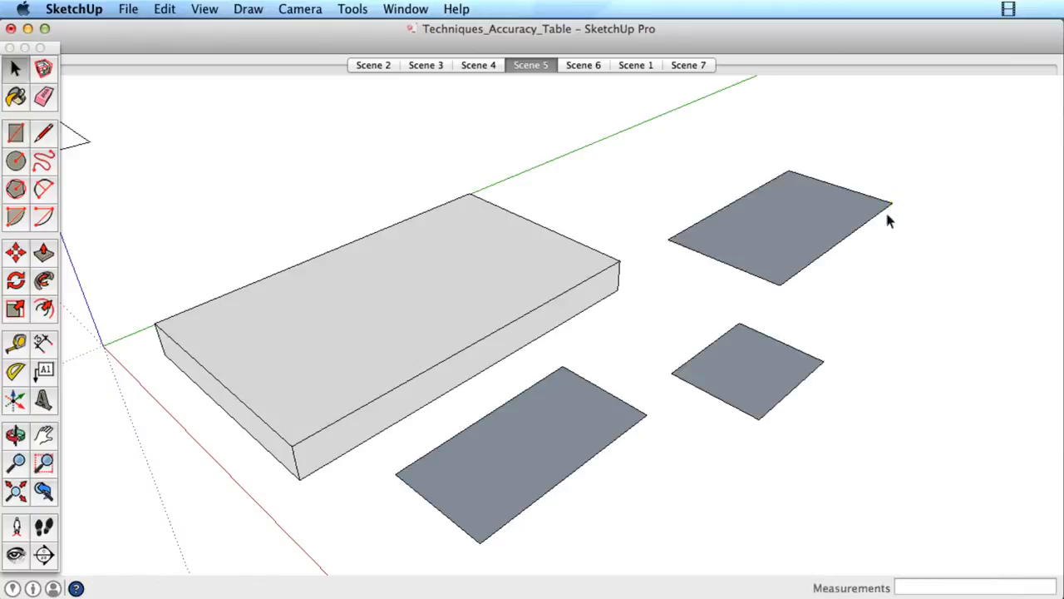
# - Extrude the rectangle nearest the box's long side upward 12" with Push/Pull and repeat that distance on the other two rectangles
pyautogui.press('p')
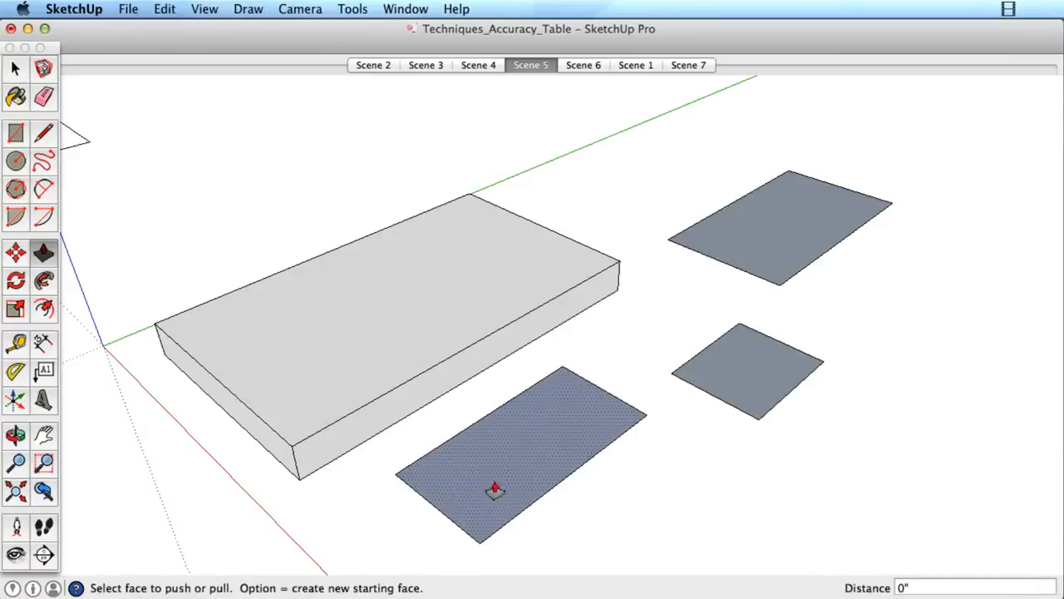
pyautogui.click(493, 492)
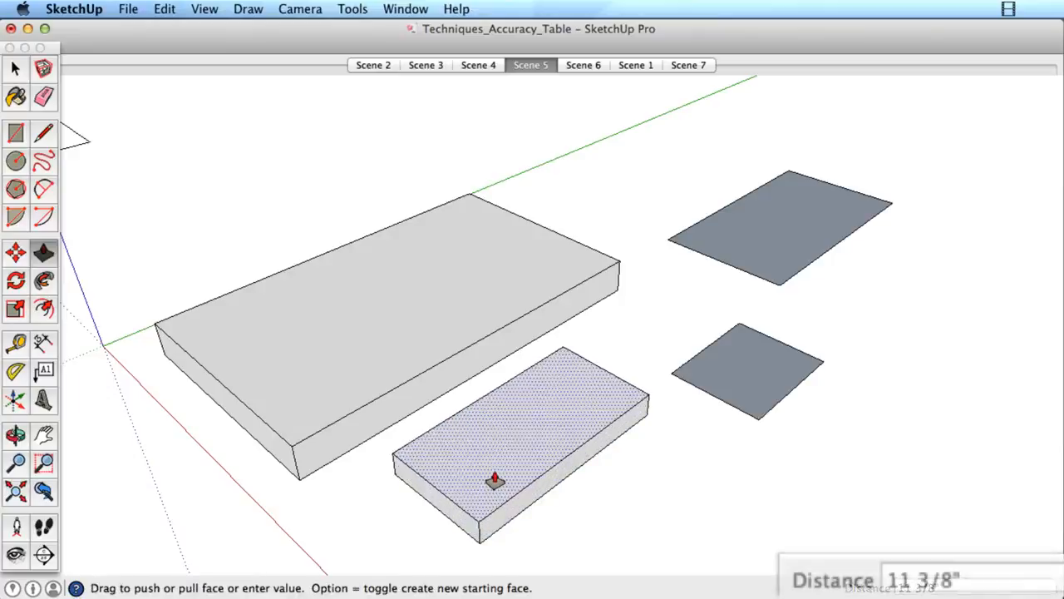
pyautogui.write('12')
pyautogui.press('Return')
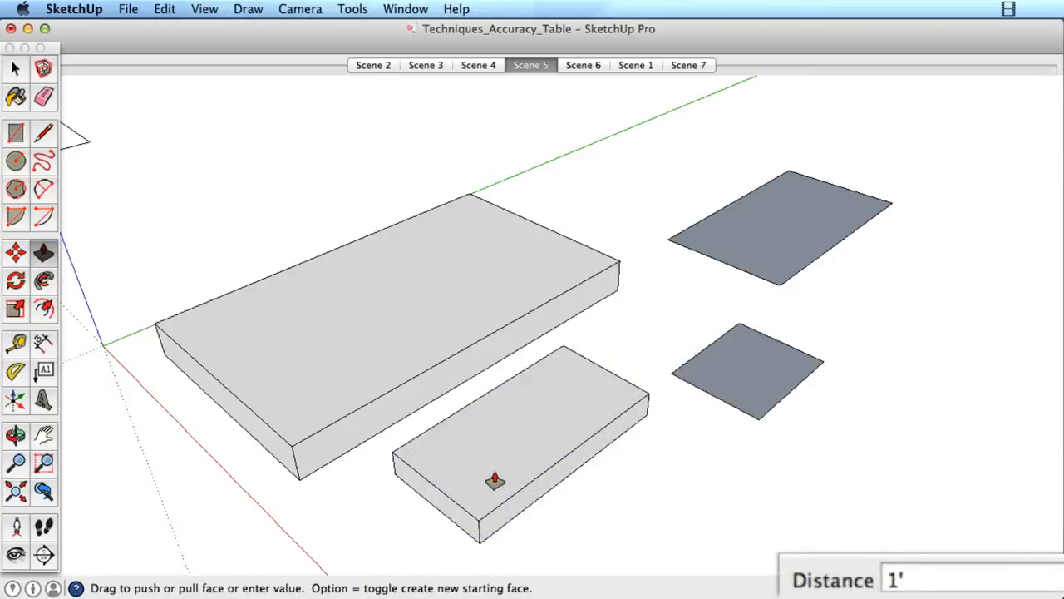
pyautogui.doubleClick(730, 379)
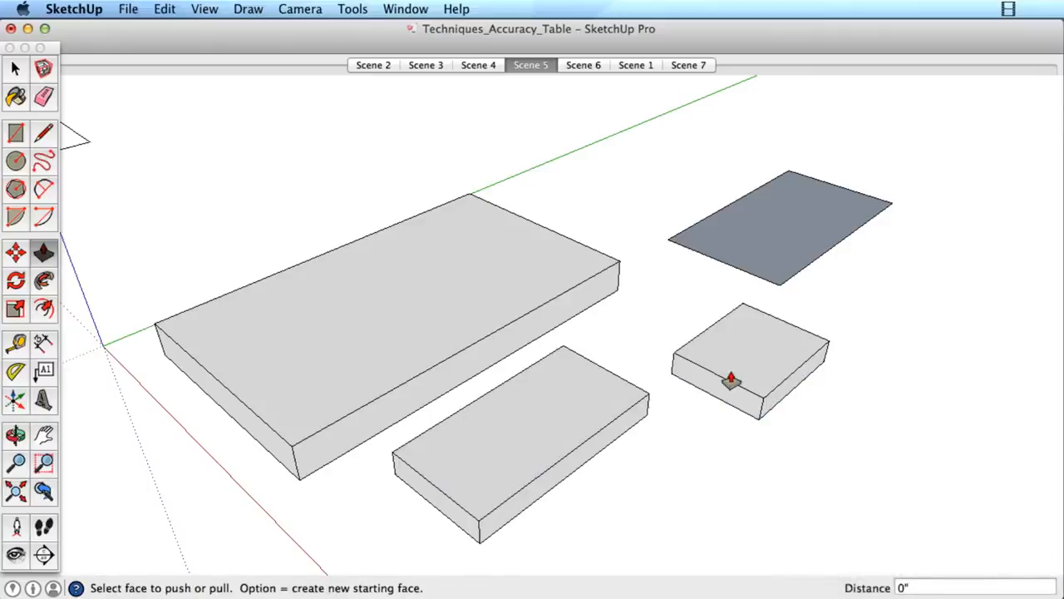
pyautogui.doubleClick(751, 240)
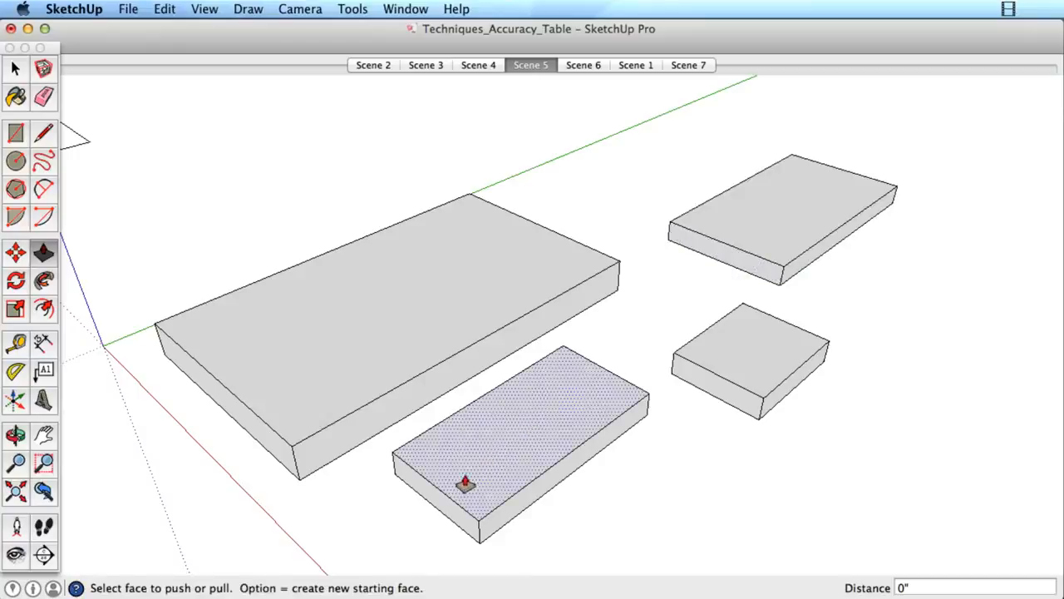
# - Push the top face of the long small box down a few inches and repeat the same distance on the other three boxes
pyautogui.click(470, 468)
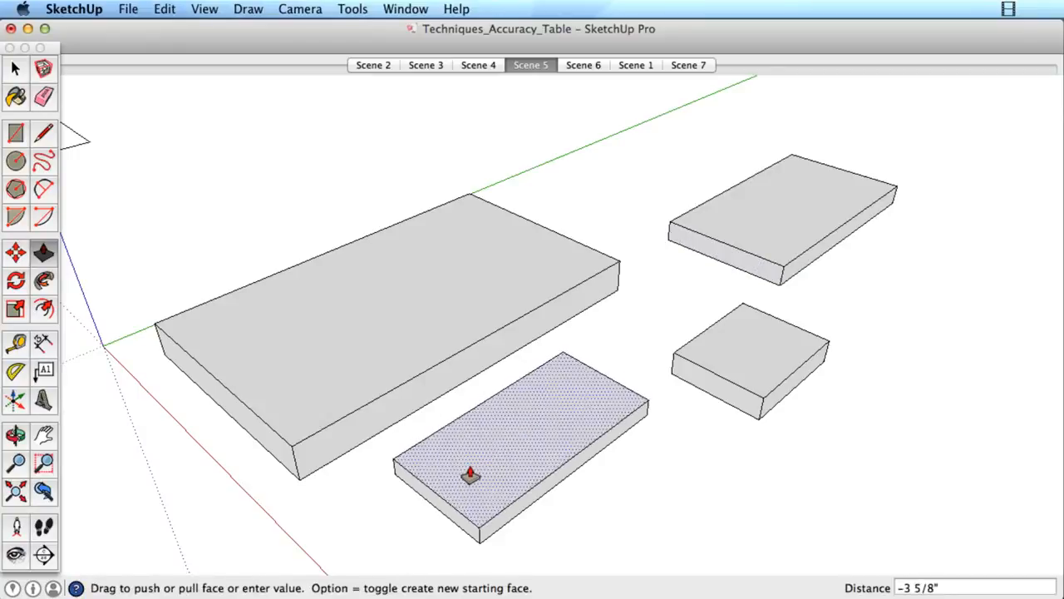
pyautogui.click(470, 476)
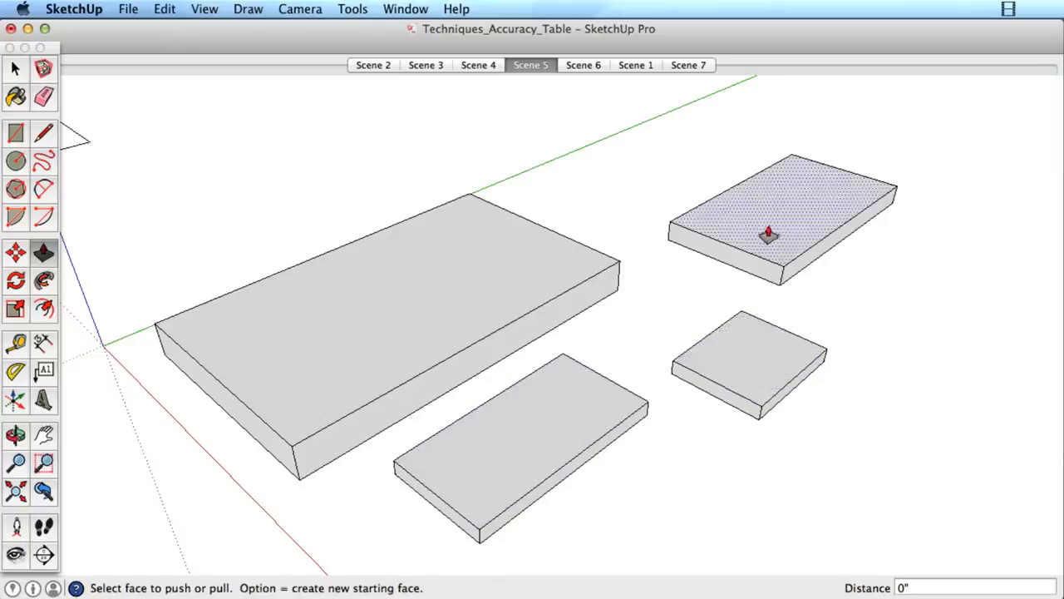
pyautogui.click(767, 232)
pyautogui.click(726, 234)
pyautogui.click(487, 280)
pyautogui.click(489, 283)
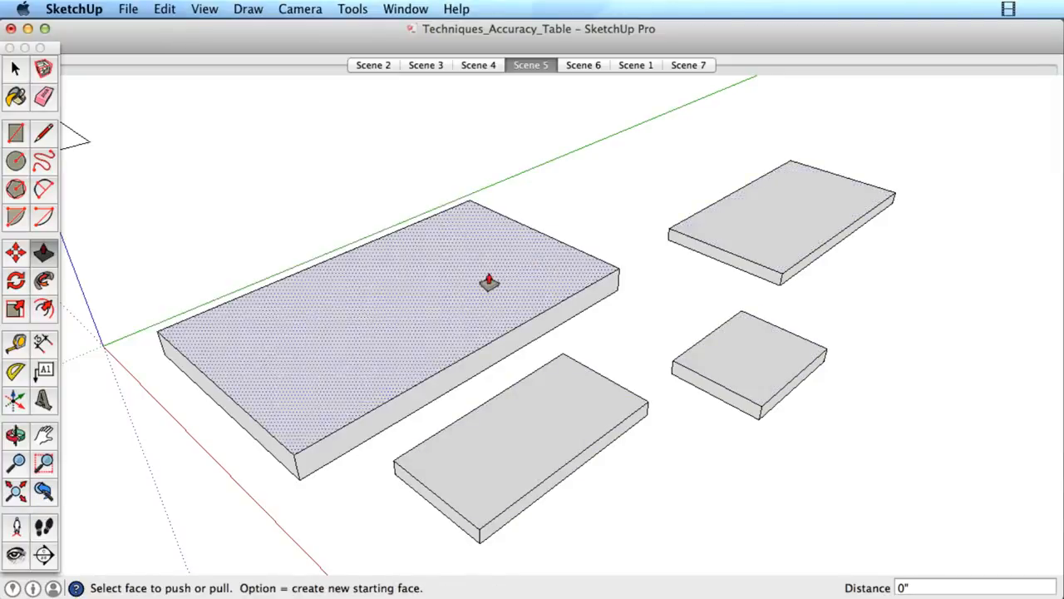
pyautogui.press('space')
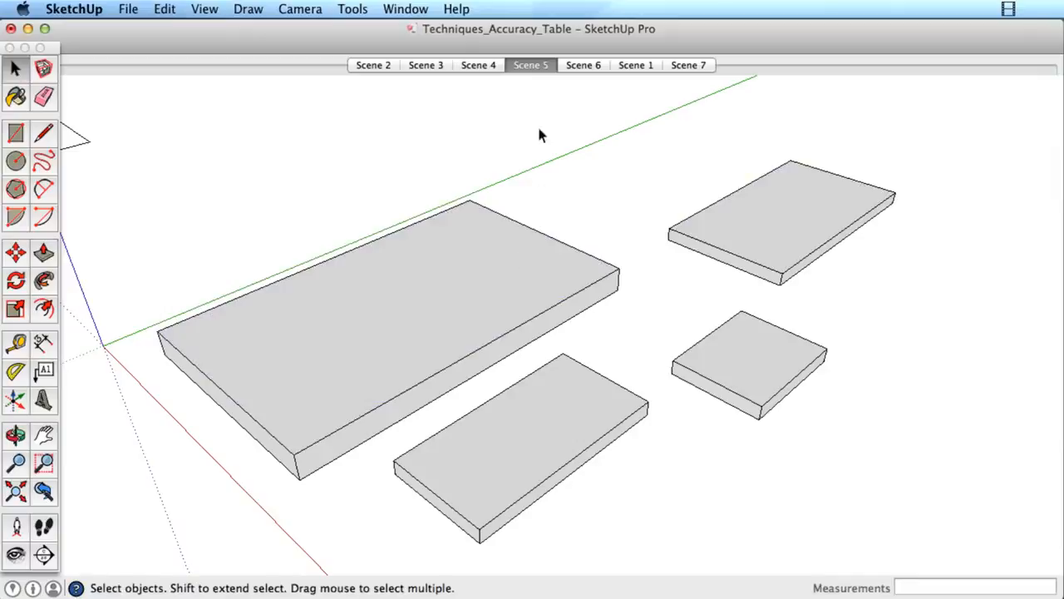
# - Switch to Scene 6 and offset the hexagonal top face's edges inward by 36"
pyautogui.click(582, 65)
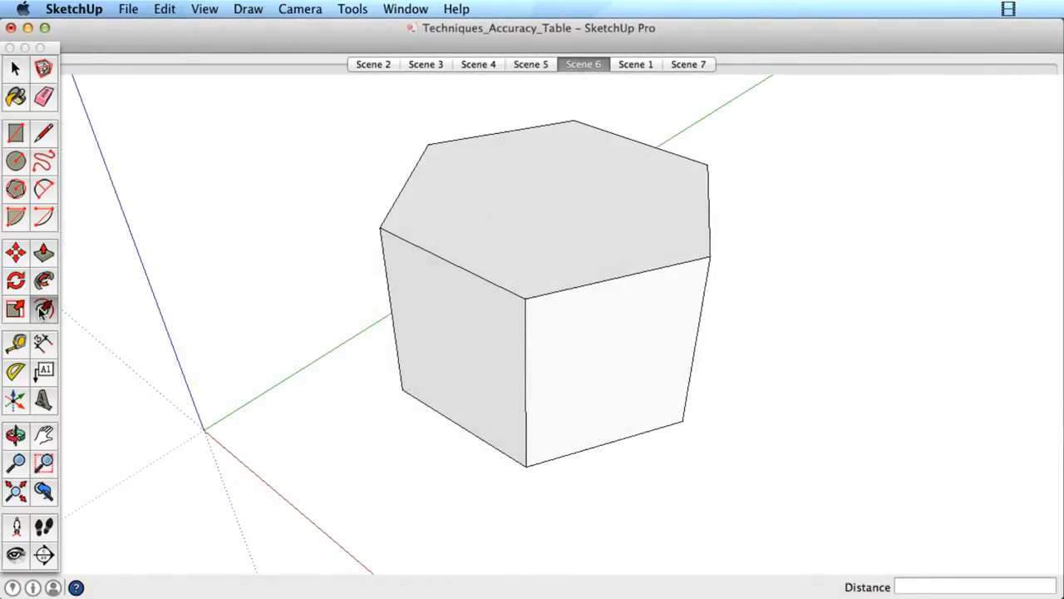
pyautogui.click(43, 310)
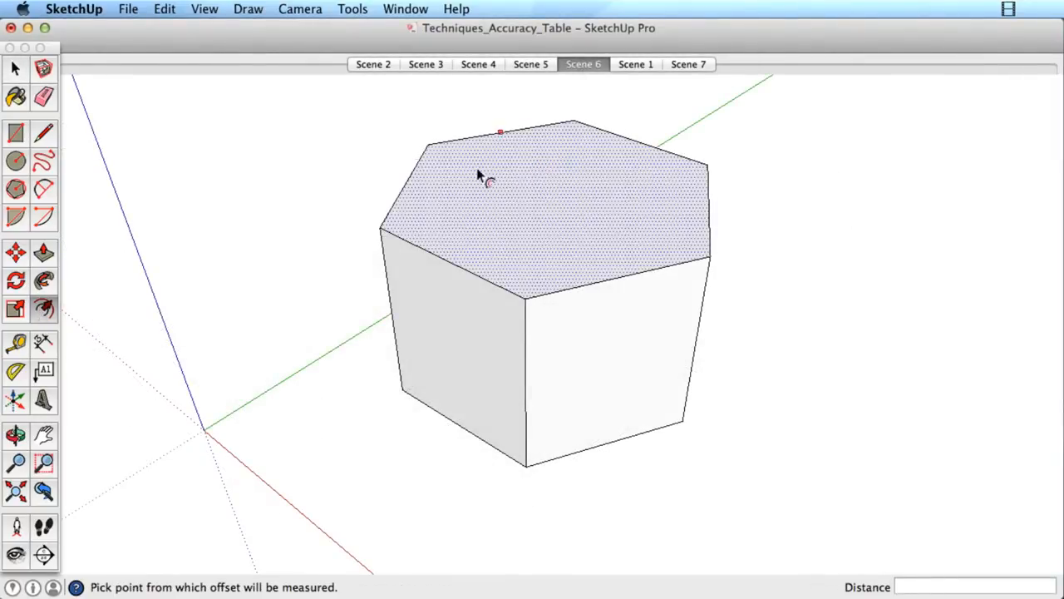
pyautogui.click(425, 181)
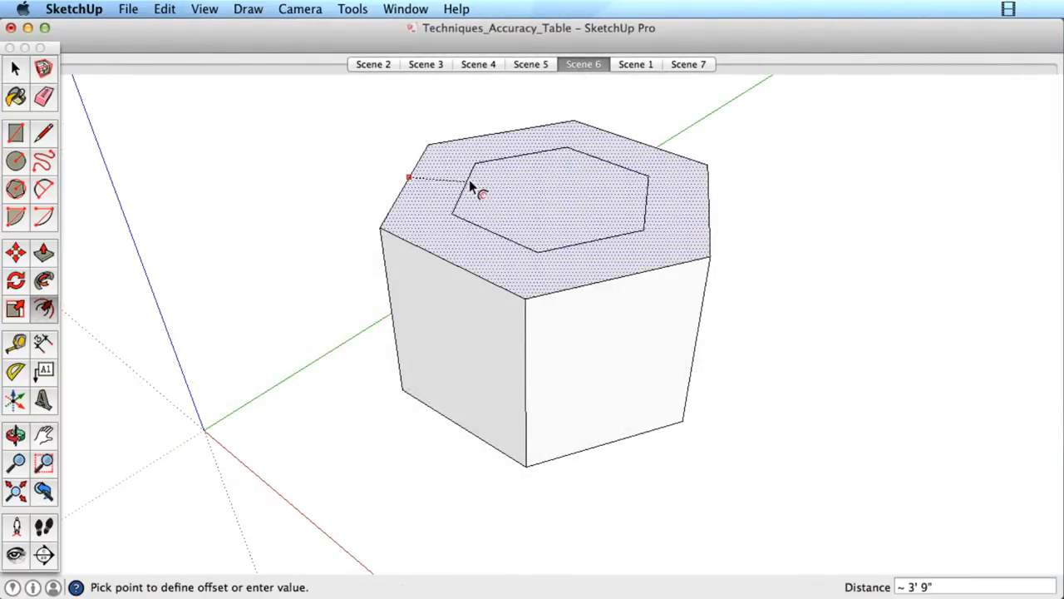
pyautogui.write('36')
pyautogui.write('3')
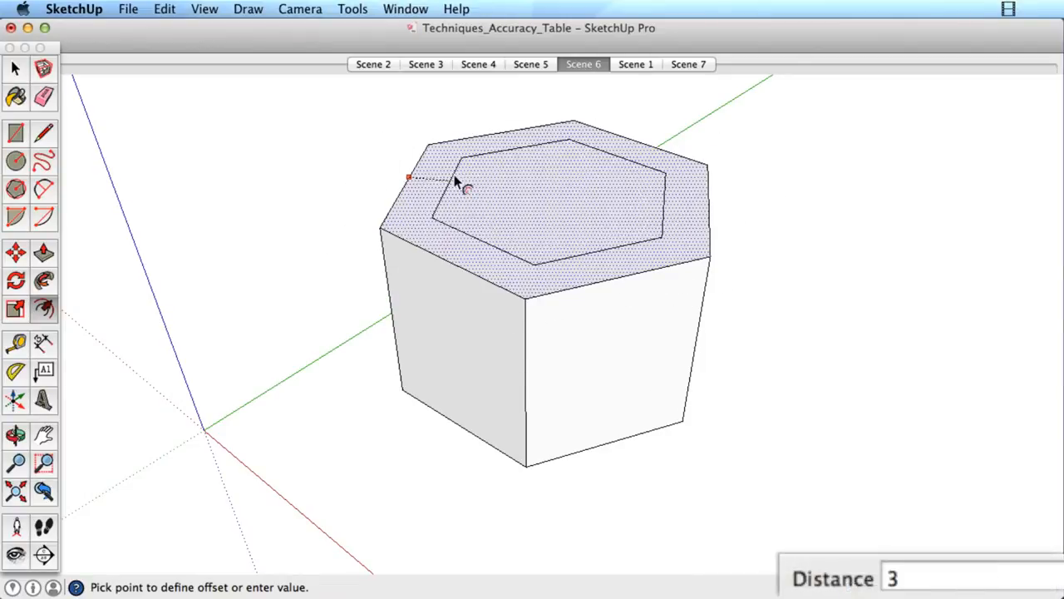
pyautogui.write('6')
pyautogui.press('Return')
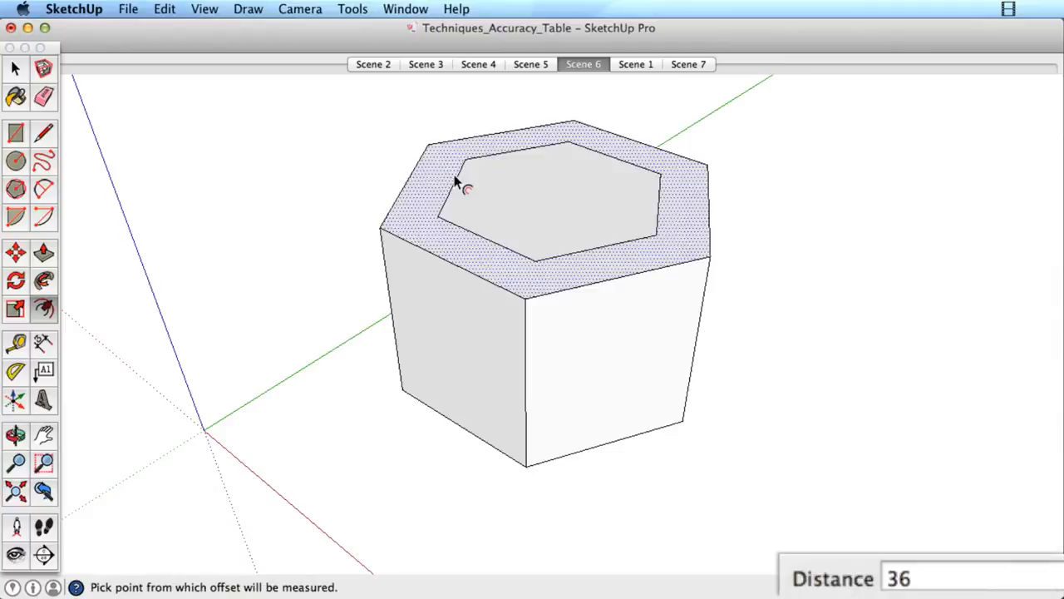
# - Repeat the 36" offset on the two visible side faces of the hexagonal prism
pyautogui.doubleClick(422, 300)
pyautogui.doubleClick(604, 329)
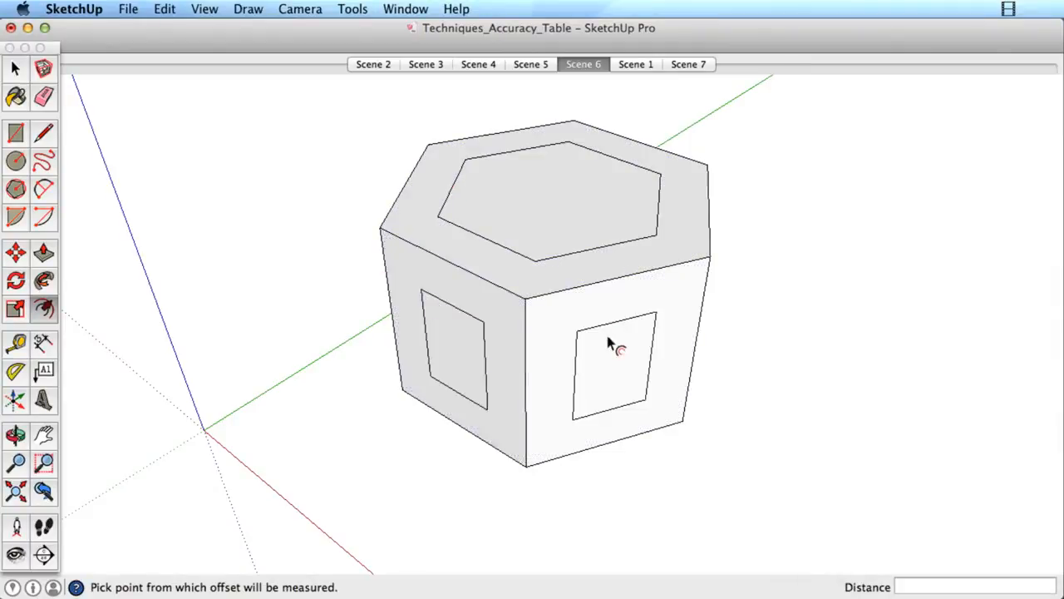
pyautogui.press('space')
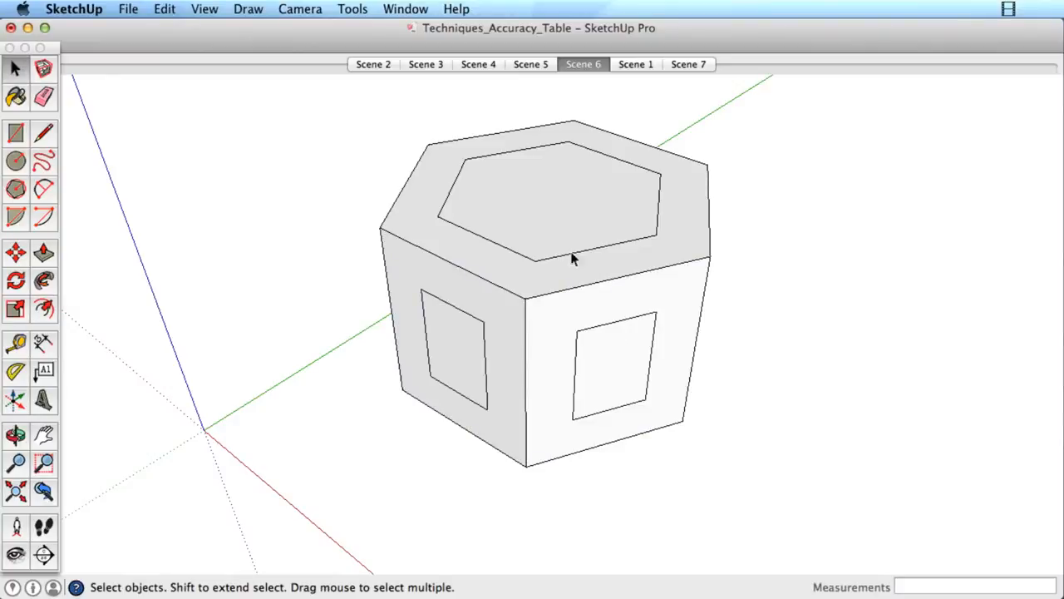
# - Select the entire hexagonal prism and move it 50" along the red axis
pyautogui.tripleClick(540, 244)
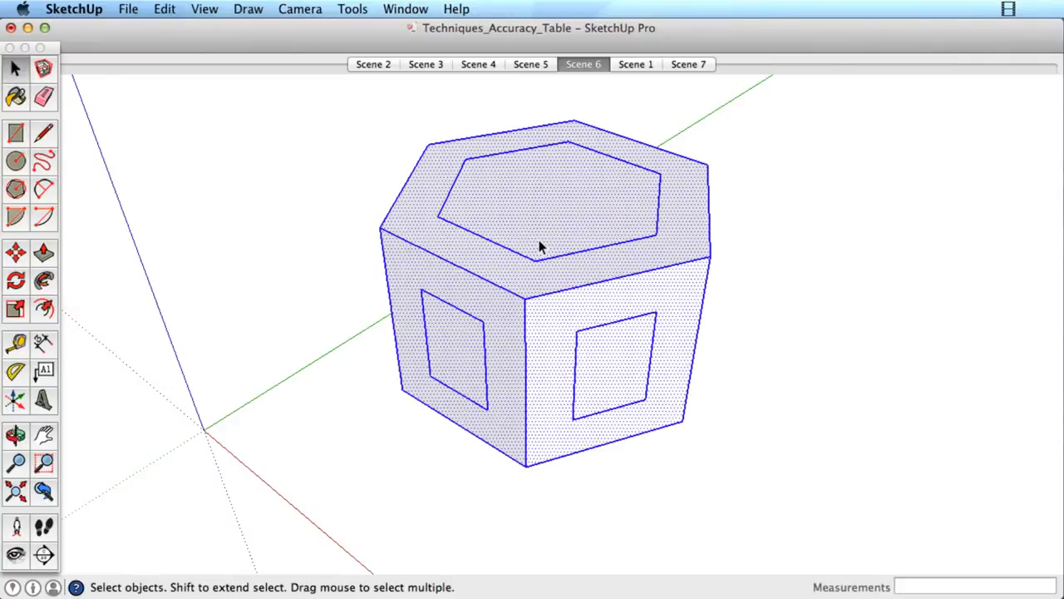
pyautogui.press('m')
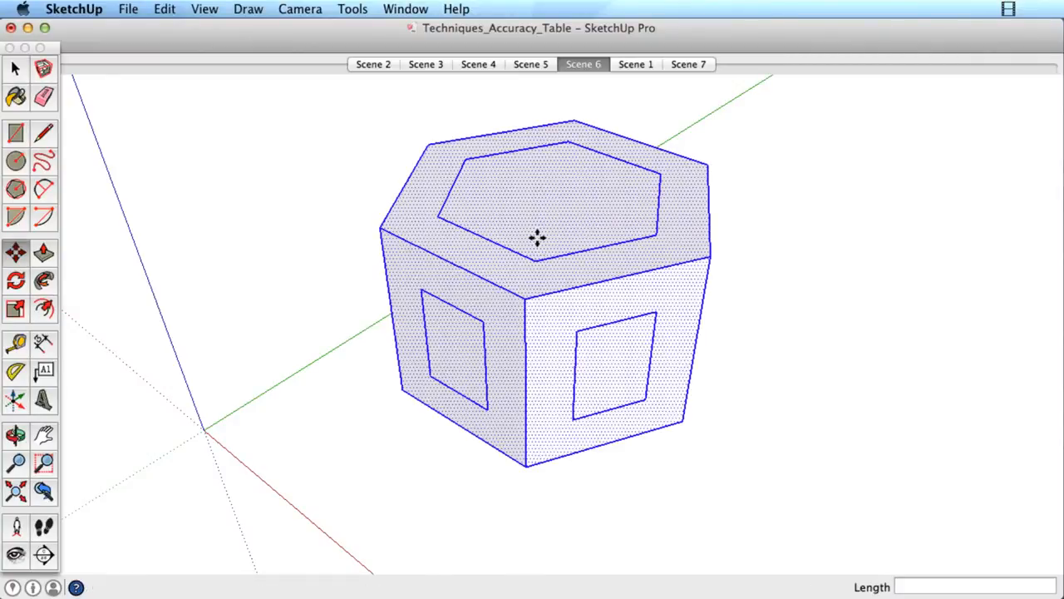
pyautogui.click(383, 230)
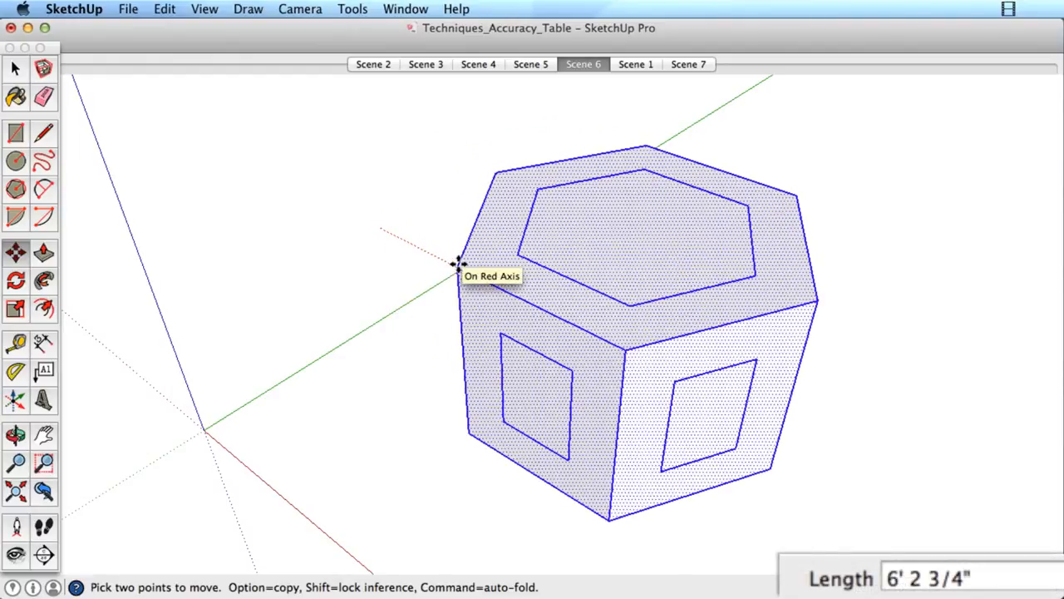
pyautogui.write('50')
pyautogui.press('Return')
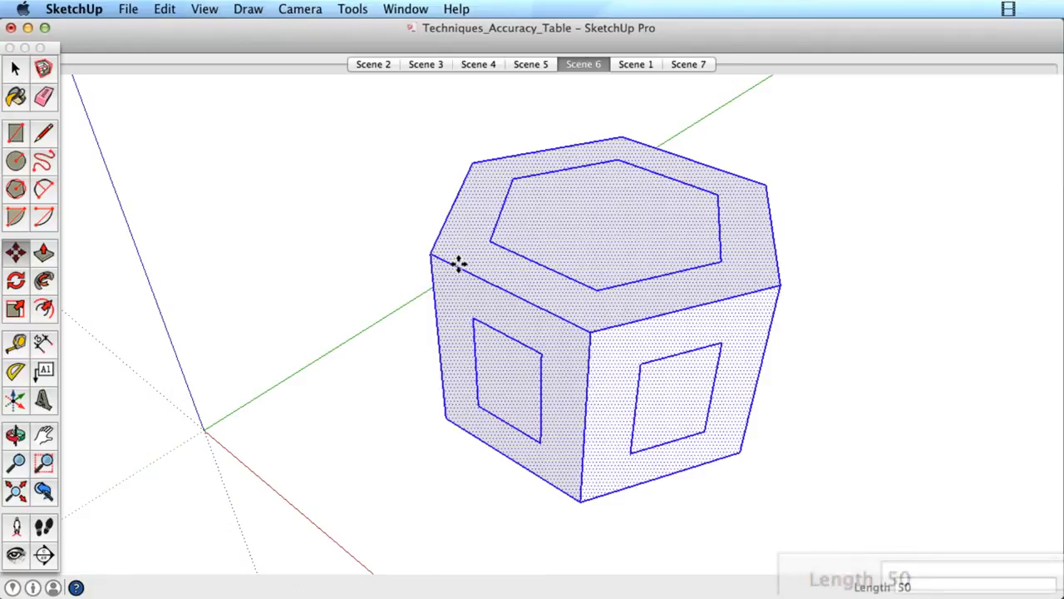
# - Rotate the prism 45 degrees horizontally about its front-left top corner, then deselect it
pyautogui.press('q')
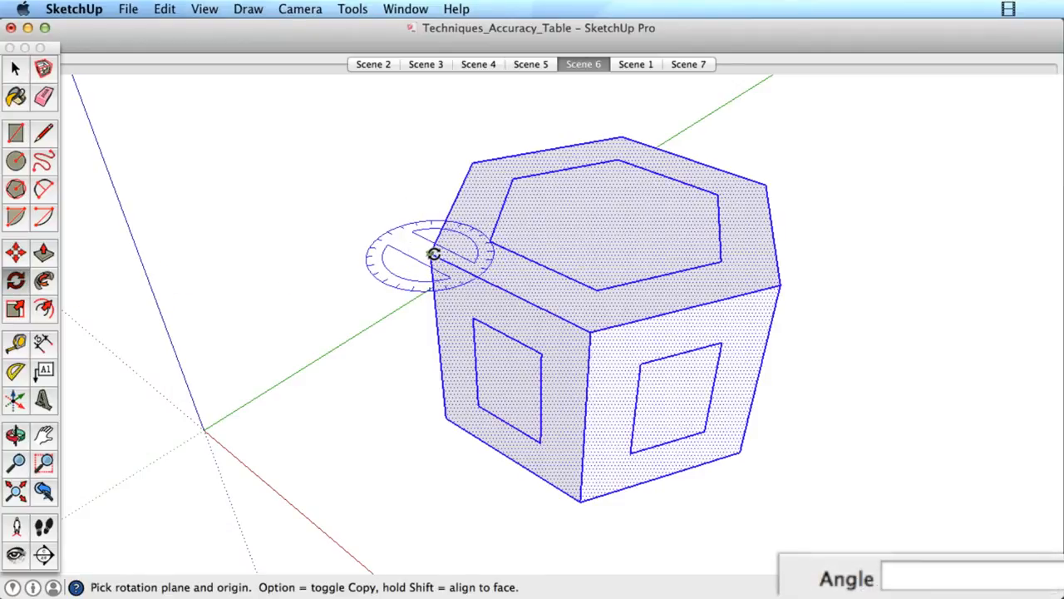
pyautogui.click(432, 254)
pyautogui.click(578, 327)
pyautogui.write('4')
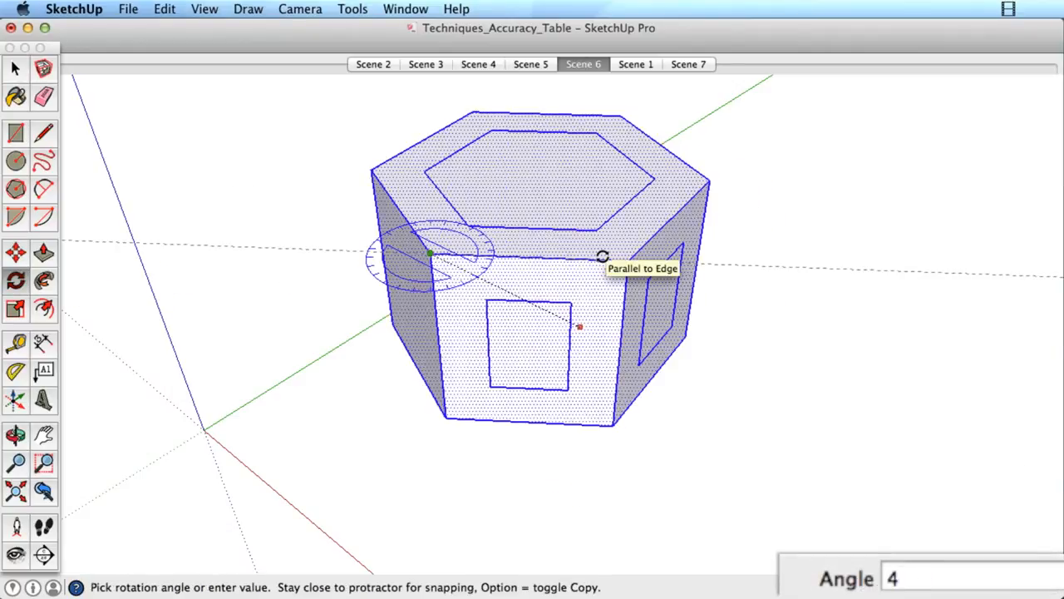
pyautogui.write('5')
pyautogui.press('Return')
pyautogui.press('space')
pyautogui.click(842, 224)
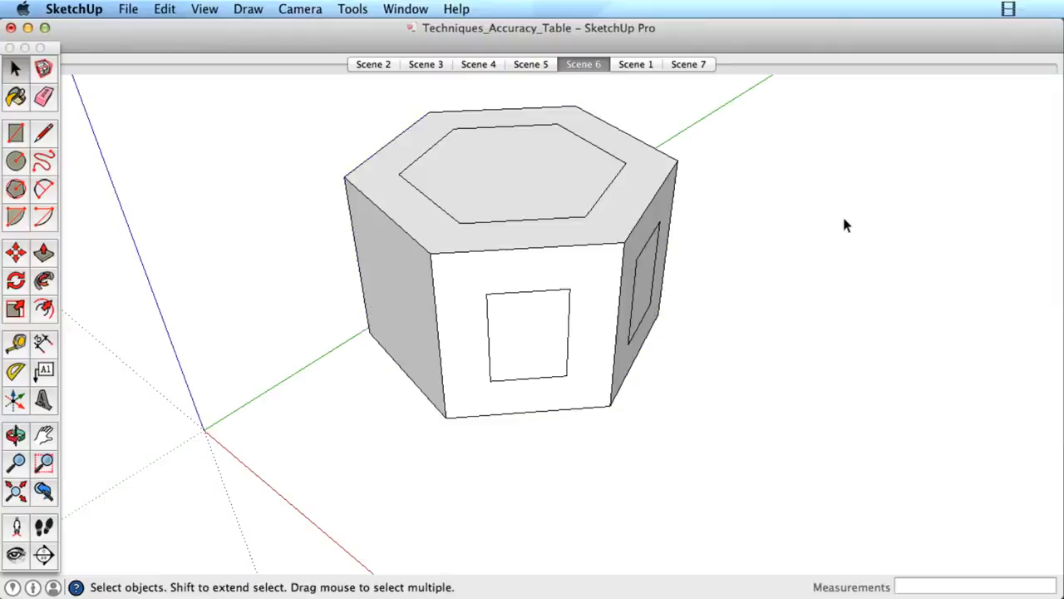
# - Place a guide line 48" outward from the base edge of the prism's shaded face and start another from its rear vertical edge
pyautogui.press('t')
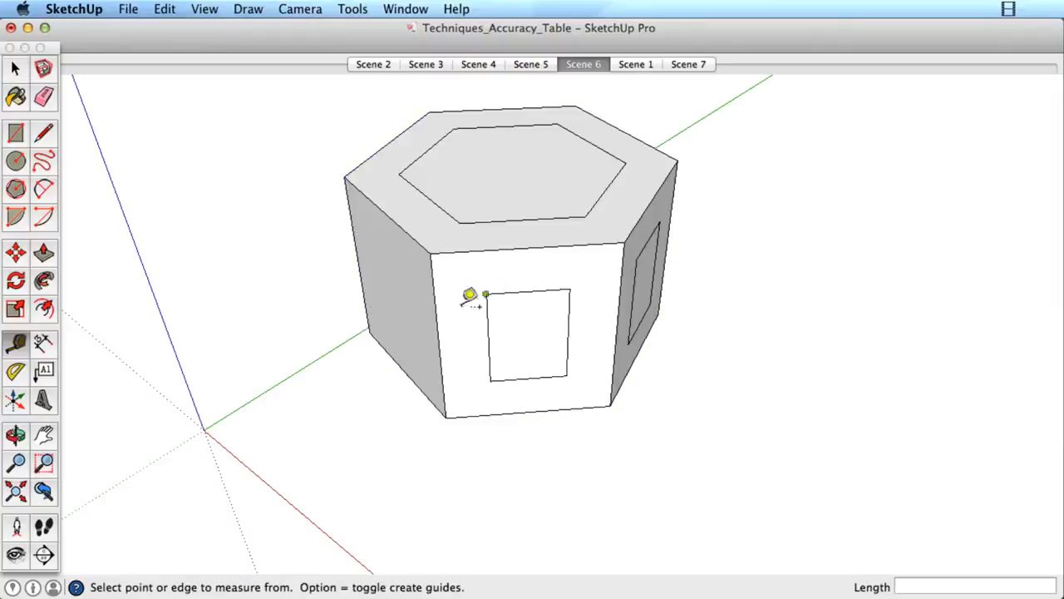
pyautogui.click(428, 381)
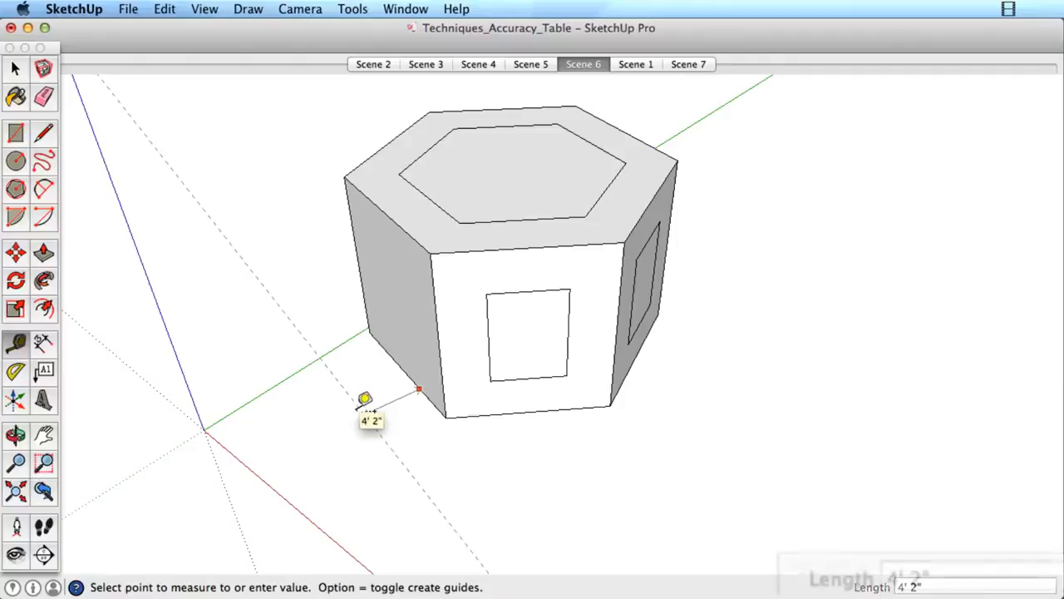
pyautogui.write('48')
pyautogui.press('Return')
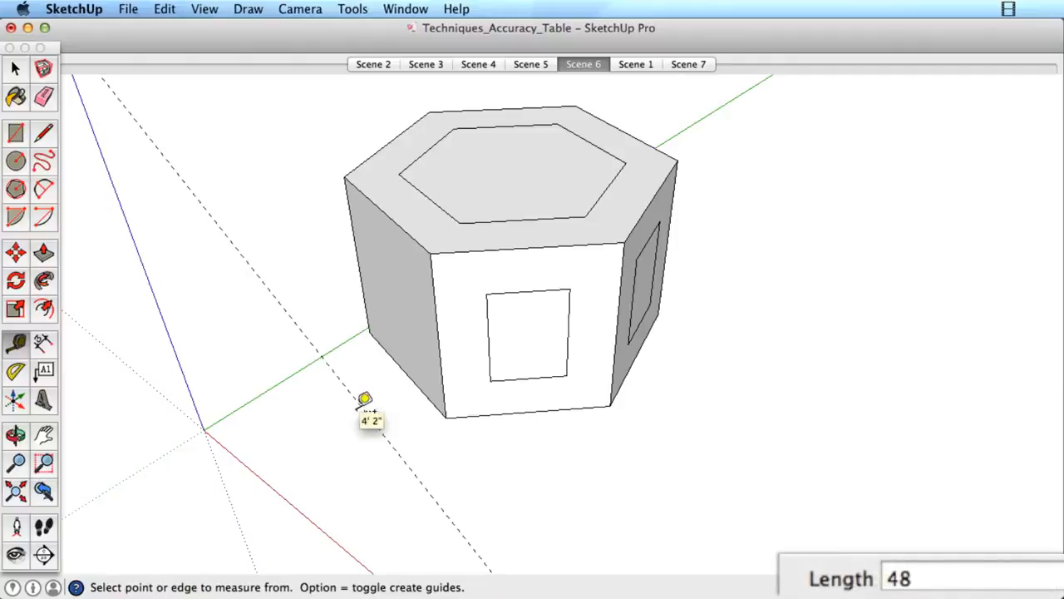
pyautogui.click(365, 309)
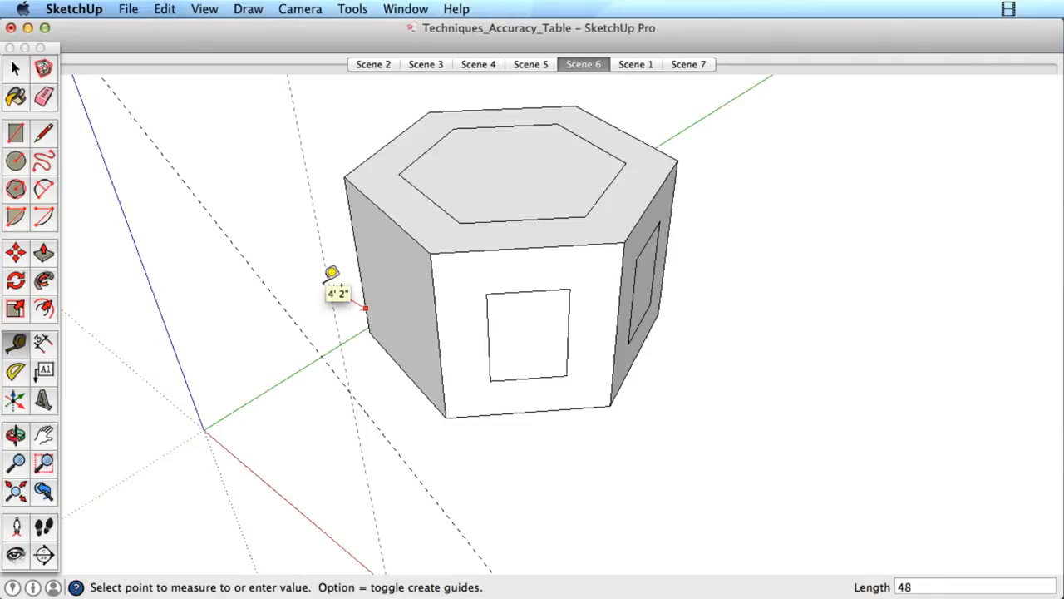
# - Switch to Scene 7 and place guide lines 2" inward from two adjacent edges of the table's underside
pyautogui.press('t')
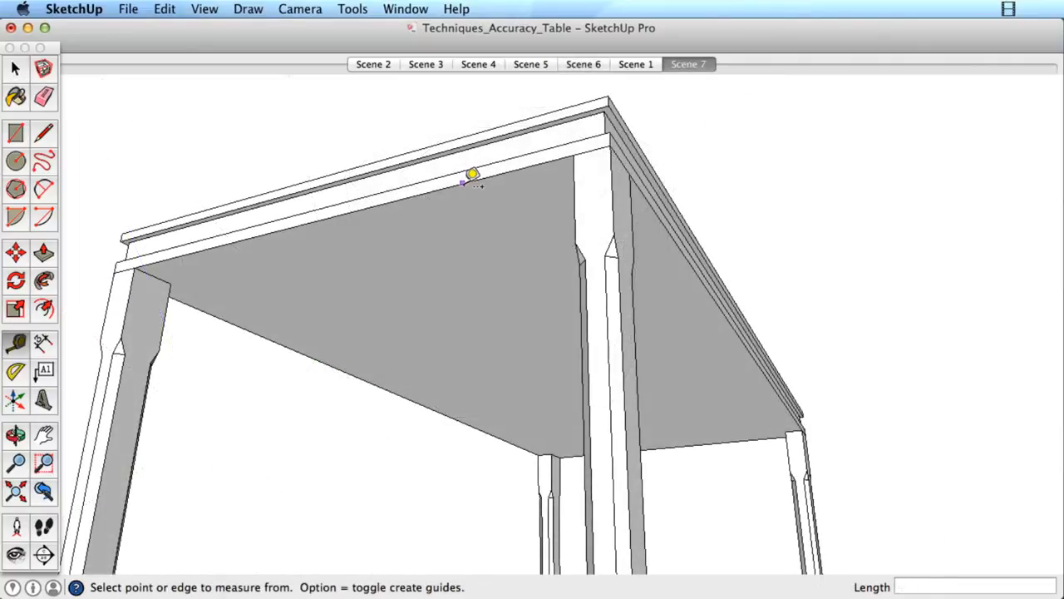
pyautogui.click(463, 183)
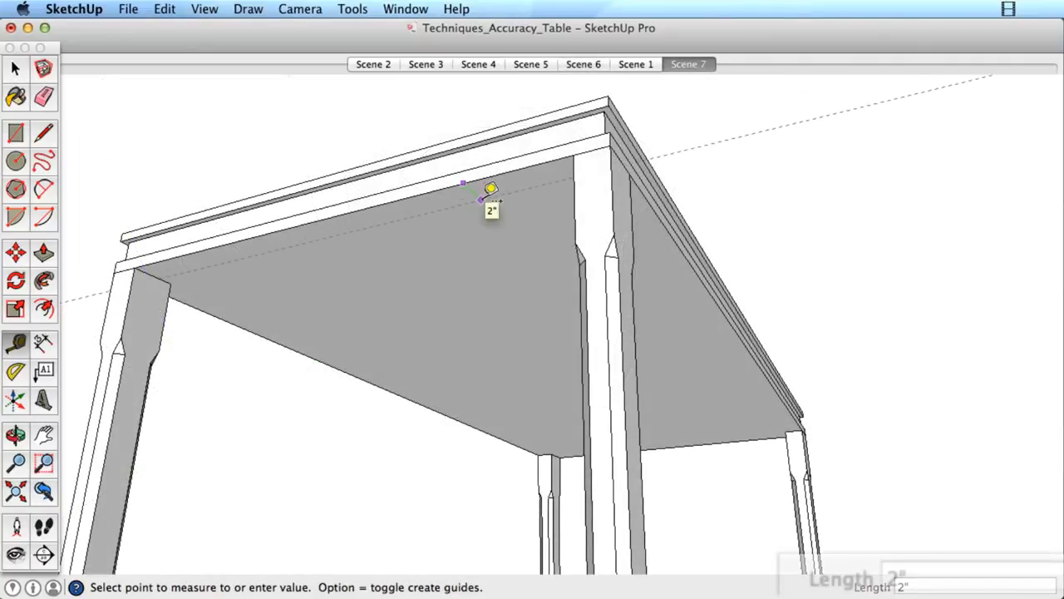
pyautogui.write('2')
pyautogui.press('Return')
pyautogui.click(244, 318)
pyautogui.write('2')
pyautogui.press('Return')
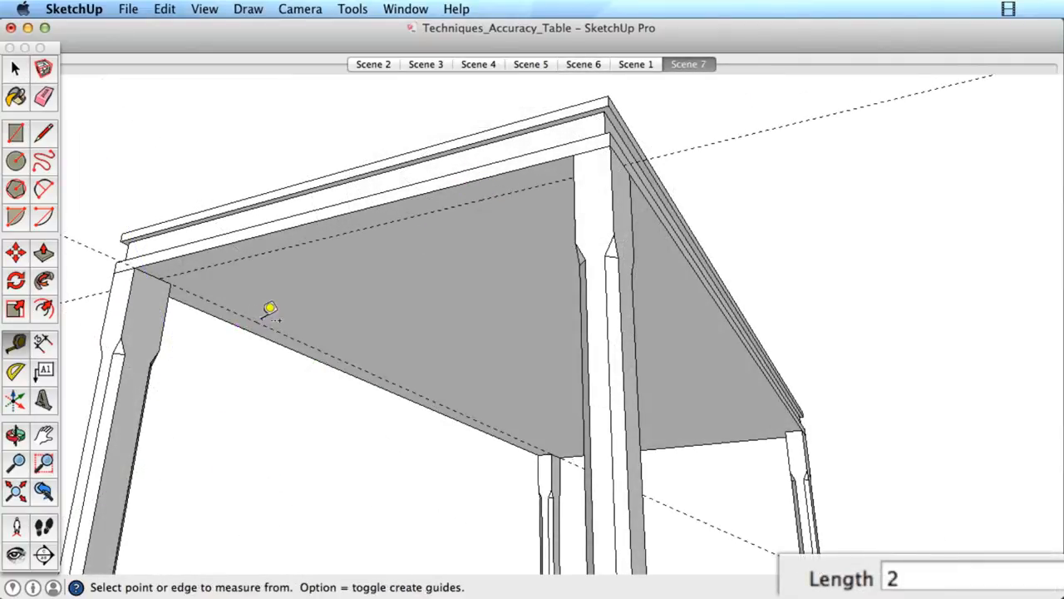
# - Place guide lines 2" inward from the remaining two edges of the table's underside
pyautogui.click(693, 249)
pyautogui.write('2')
pyautogui.press('Return')
pyautogui.click(743, 434)
pyautogui.write('2')
pyautogui.press('Return')
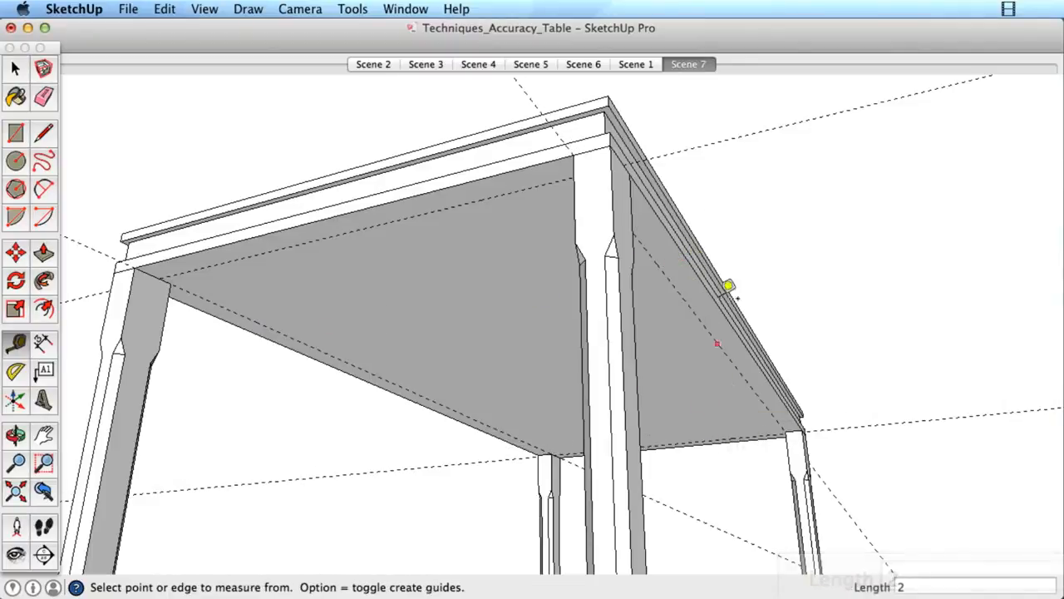
# - Move the nearest table leg by its top outer corner from the underside's corner to the intersection of the inset guide lines
pyautogui.press('space')
pyautogui.scroll(2, 606, 149)
pyautogui.scroll(1, 606, 150)
pyautogui.press('m')
pyautogui.click(612, 147)
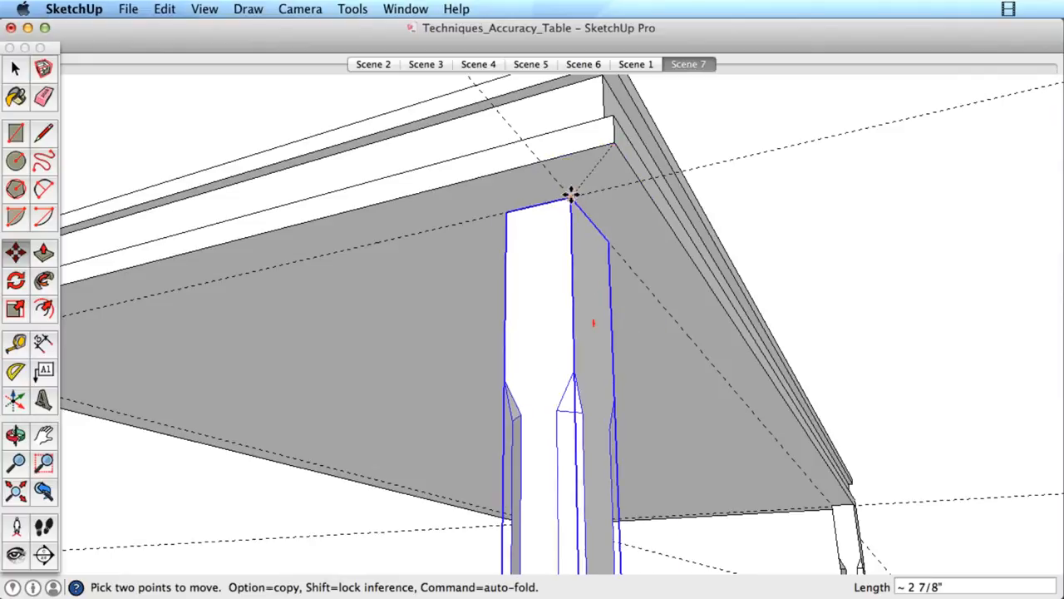
# - Move the front-left table leg by its top outer corner to the guide line intersection at its corner of the underside
pyautogui.scroll(-3, 569, 195)
pyautogui.scroll(-1, 112, 283)
pyautogui.keyDown('shift'); pyautogui.moveTo(111, 283); pyautogui.dragTo(418, 305, button='middle'); pyautogui.keyUp('shift')
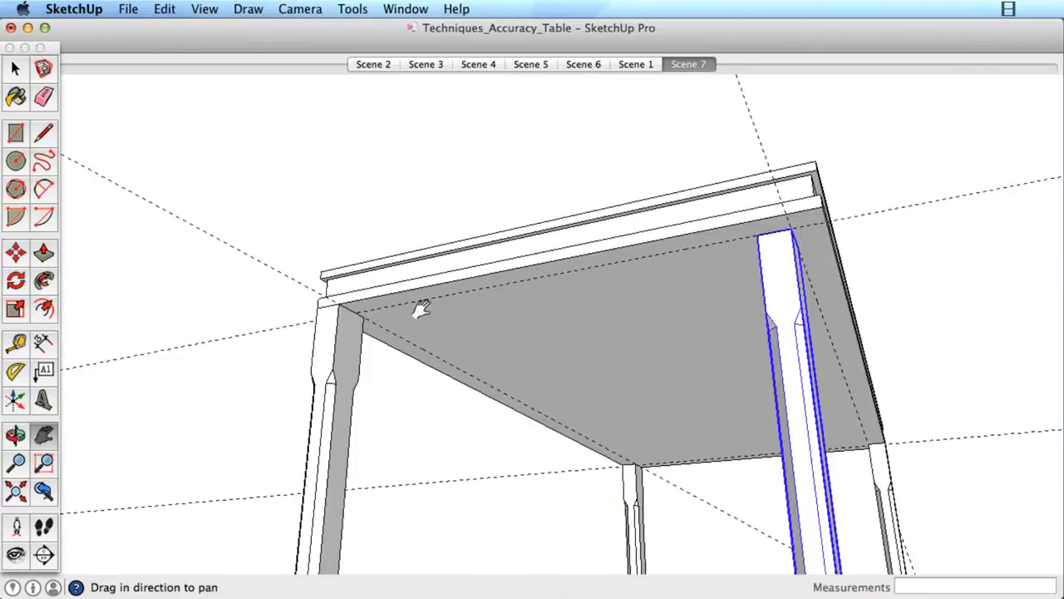
pyautogui.scroll(4, 329, 283)
pyautogui.press('space')
pyautogui.click(313, 285)
pyautogui.press('m')
pyautogui.click(298, 278)
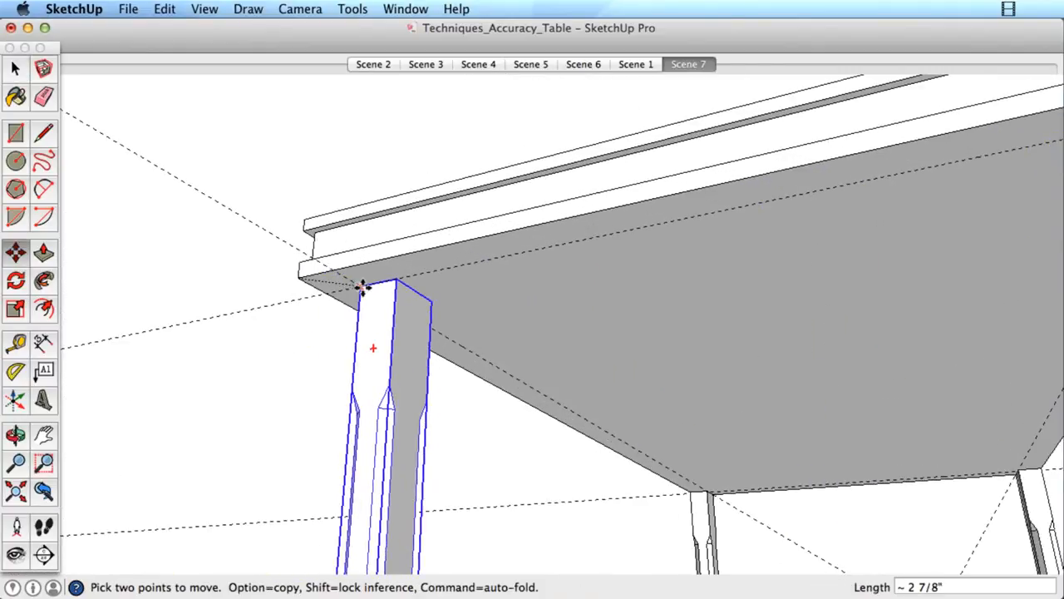
pyautogui.click(361, 286)
pyautogui.press('space')
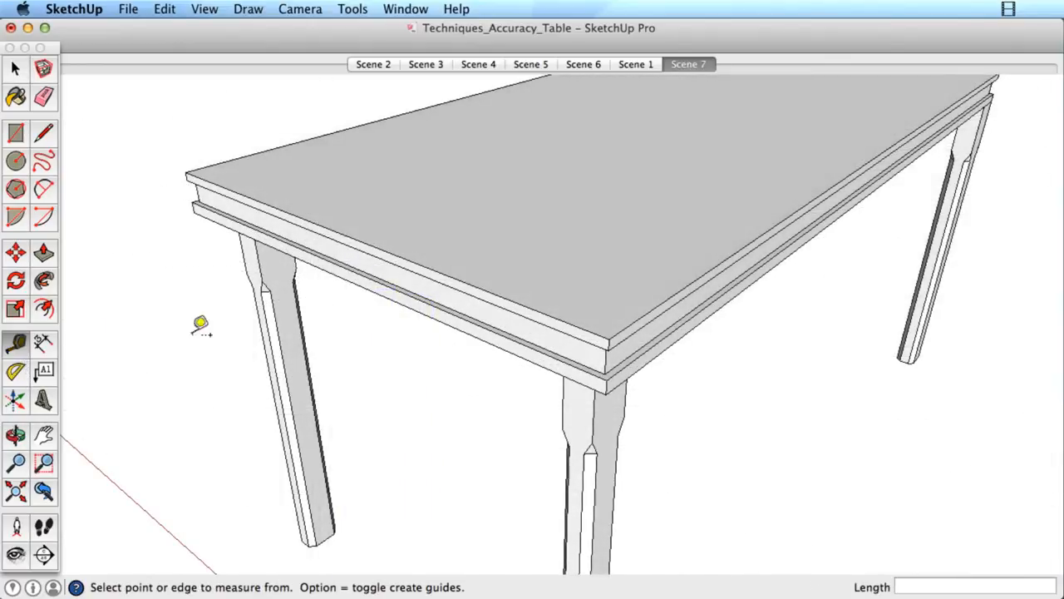
# - Place a 12" guide with an end point from the tabletop's near lower corner outward along the red axis
pyautogui.click(606, 394)
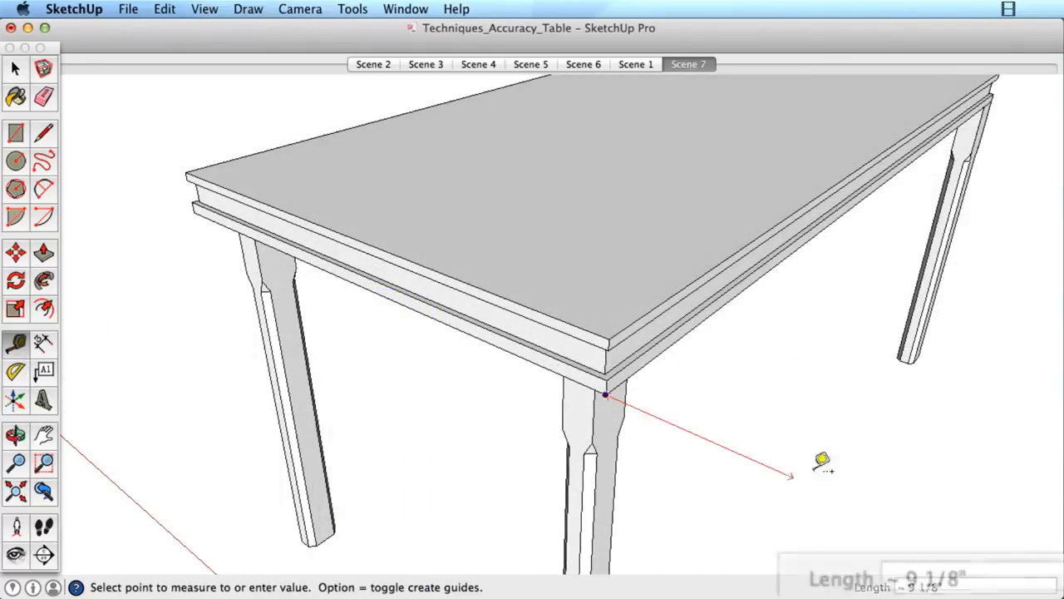
pyautogui.write('12')
pyautogui.press('Return')
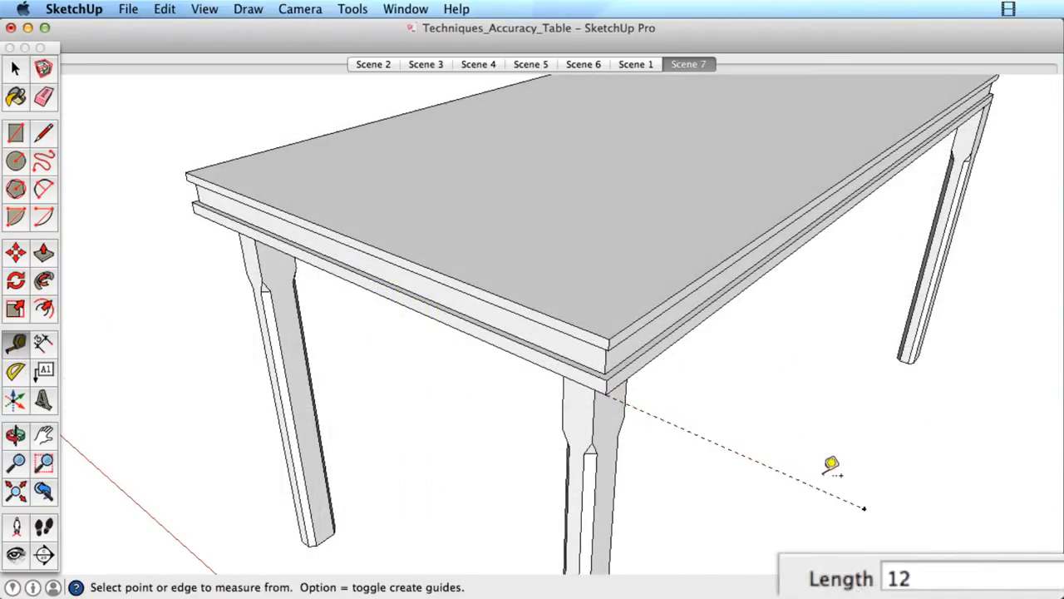
pyautogui.press('space')
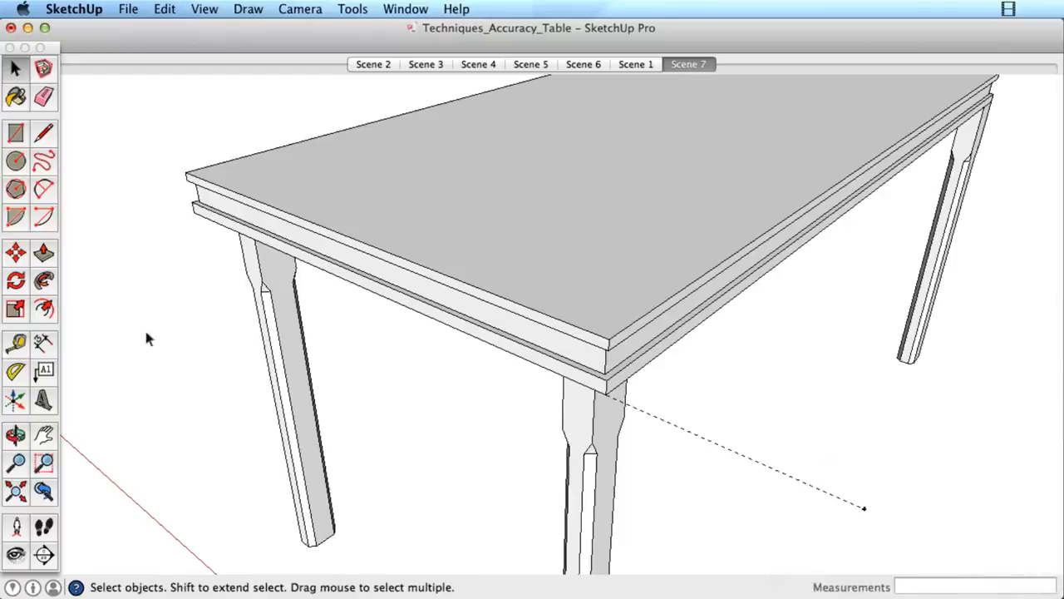
# - With the Protractor, place a guide line at 45 degrees to the tabletop's long edge, rising from the near top corner
pyautogui.click(15, 373)
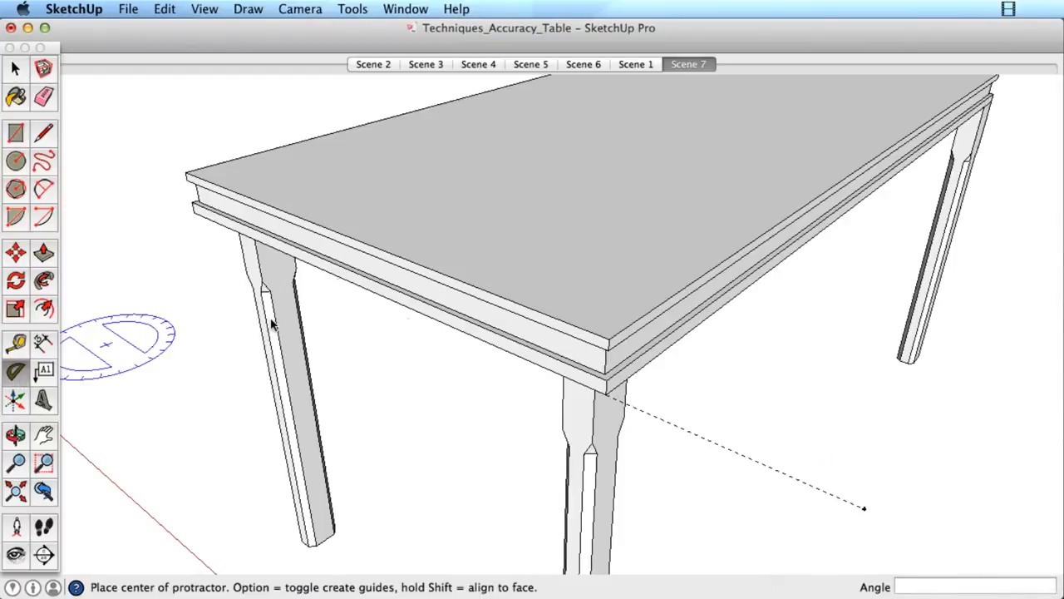
pyautogui.click(610, 340)
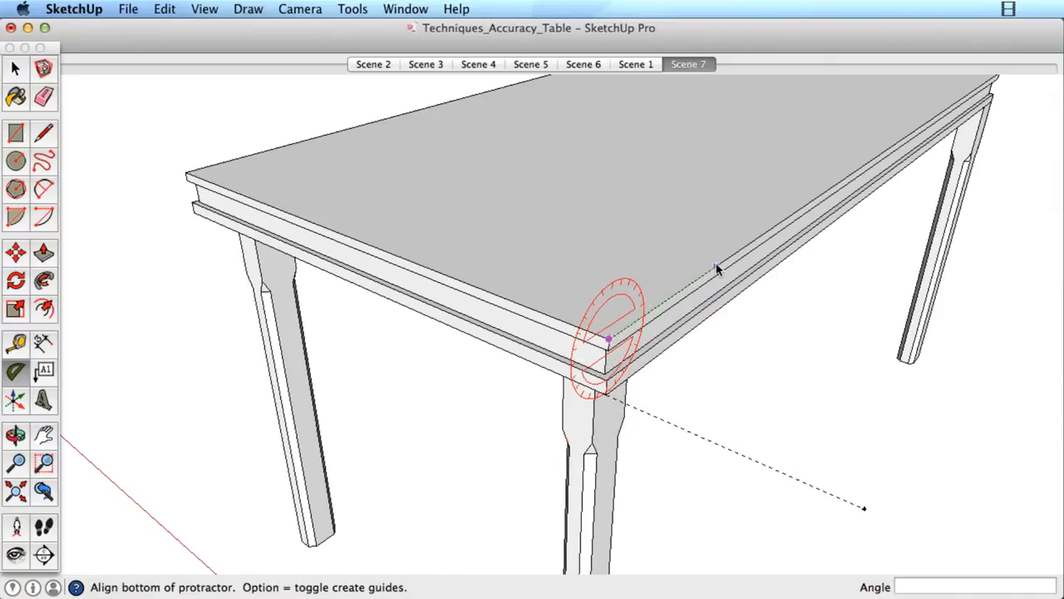
pyautogui.click(716, 266)
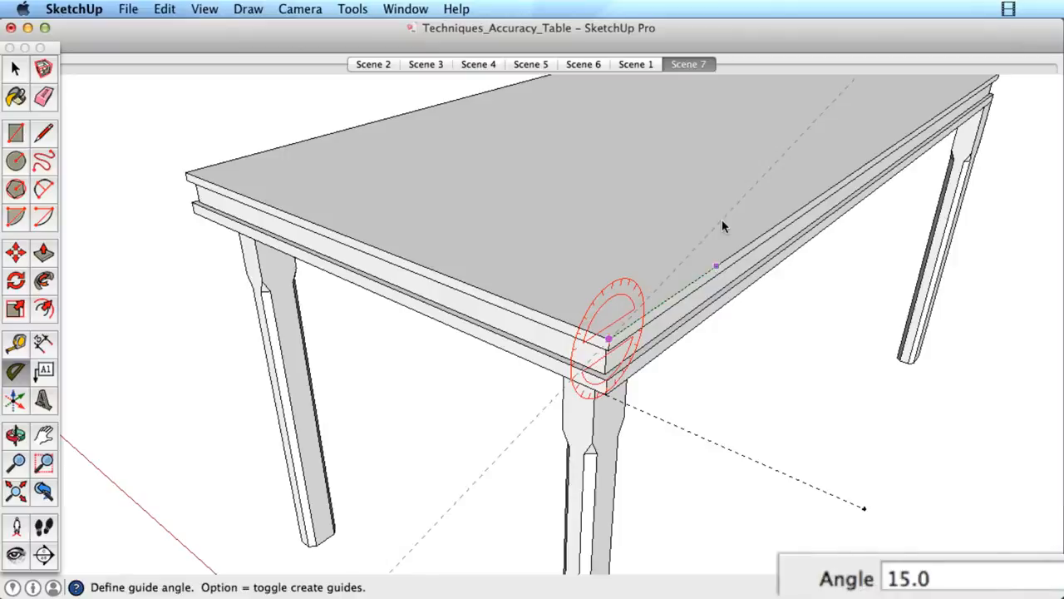
pyautogui.write('45')
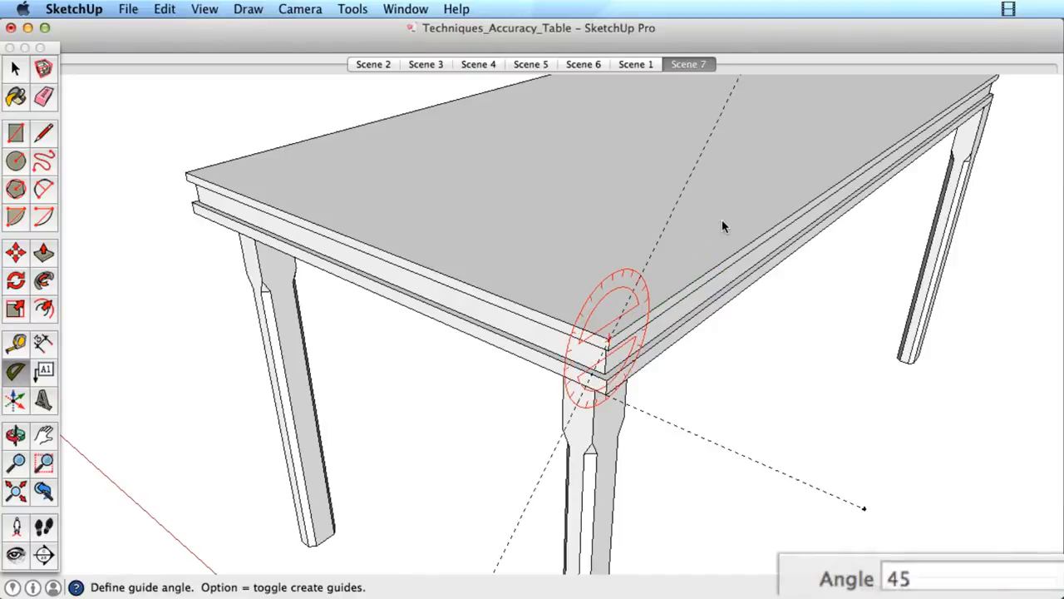
pyautogui.press('Return')
pyautogui.press('space')
# - Dimension the tabletop's front short edge between its two top corners and place the dimension across the top surface
pyautogui.press('o')
pyautogui.moveTo(827, 462); pyautogui.dragTo(743, 402)
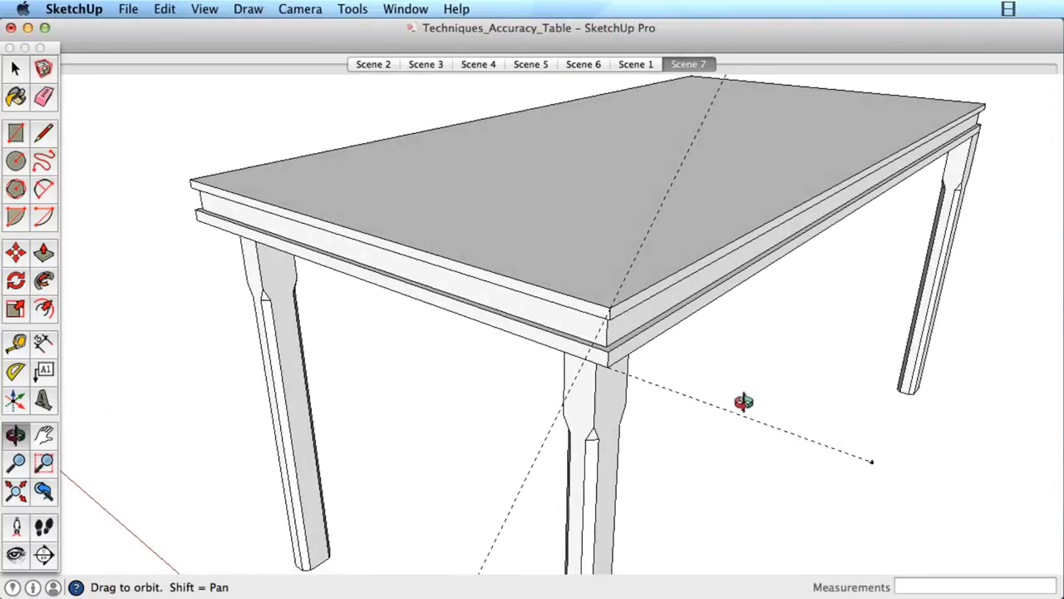
pyautogui.click(45, 343)
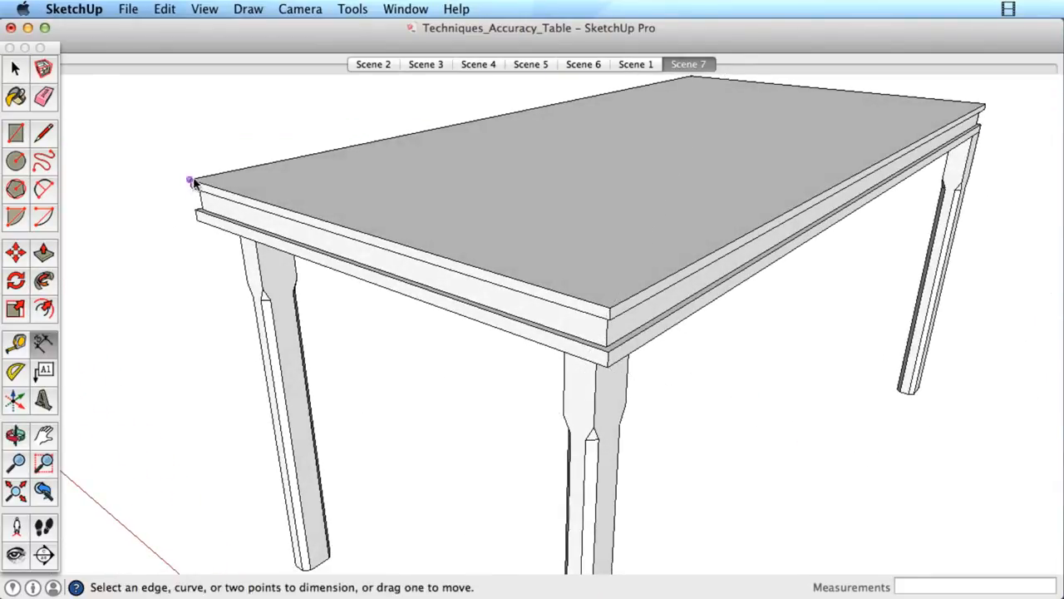
pyautogui.click(190, 180)
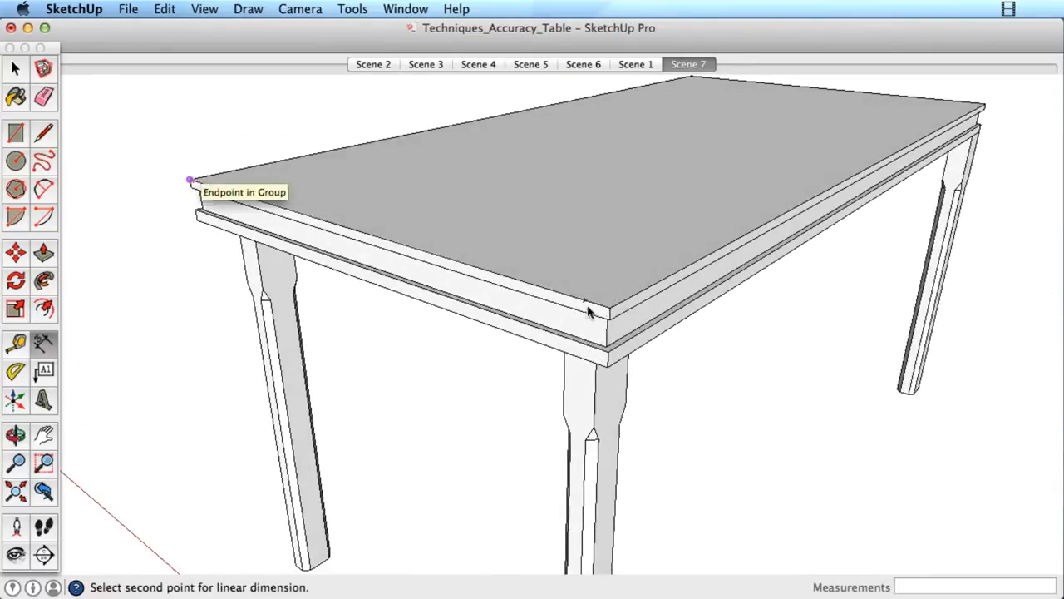
pyautogui.click(609, 308)
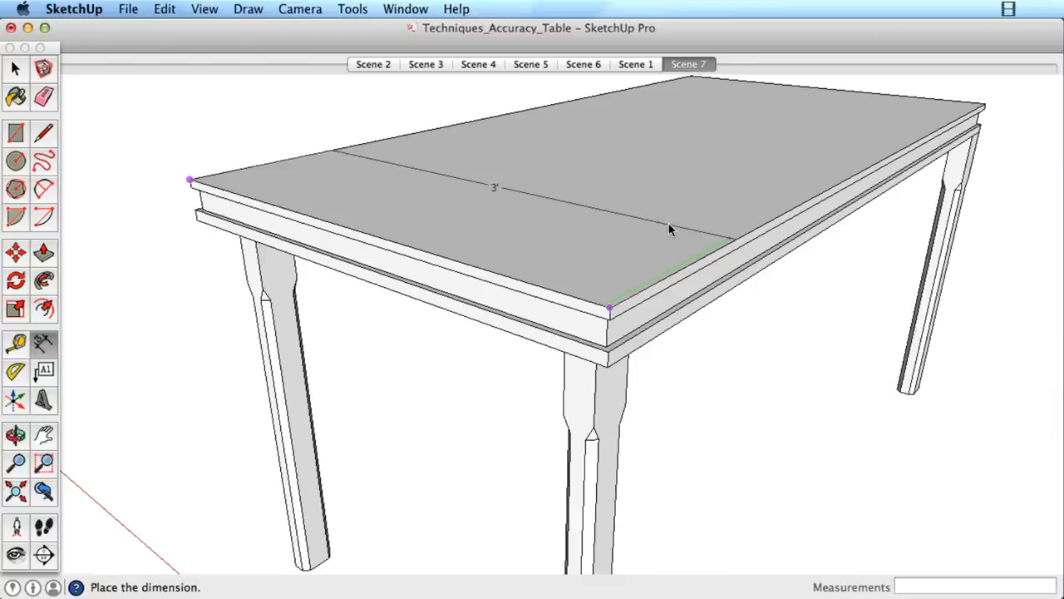
pyautogui.click(672, 232)
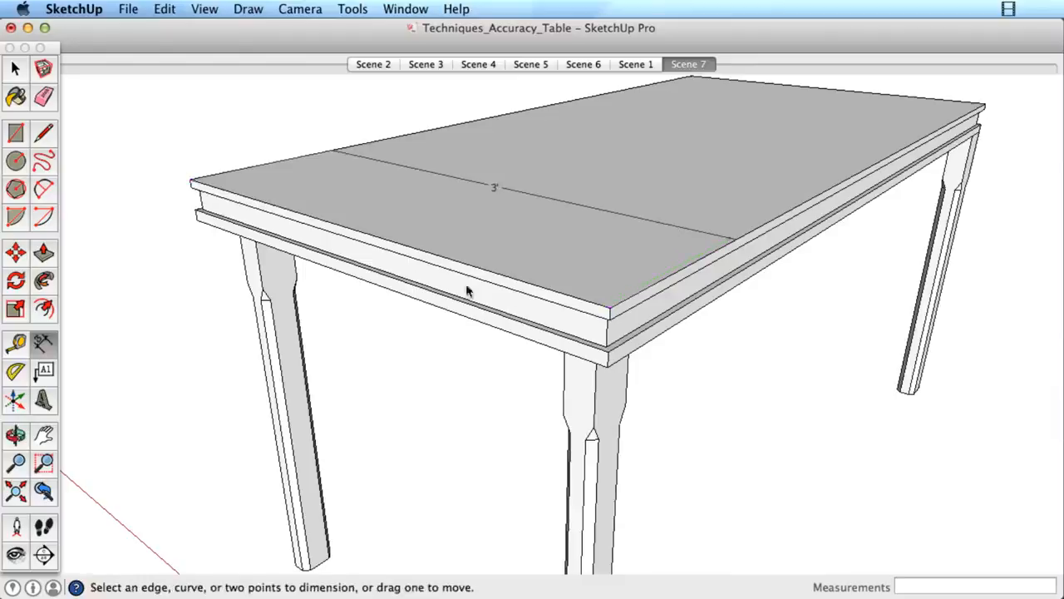
# - Dimension the overall thickness of the tabletop edge at its front-left corner and place the dimension outside the table
pyautogui.click(196, 185)
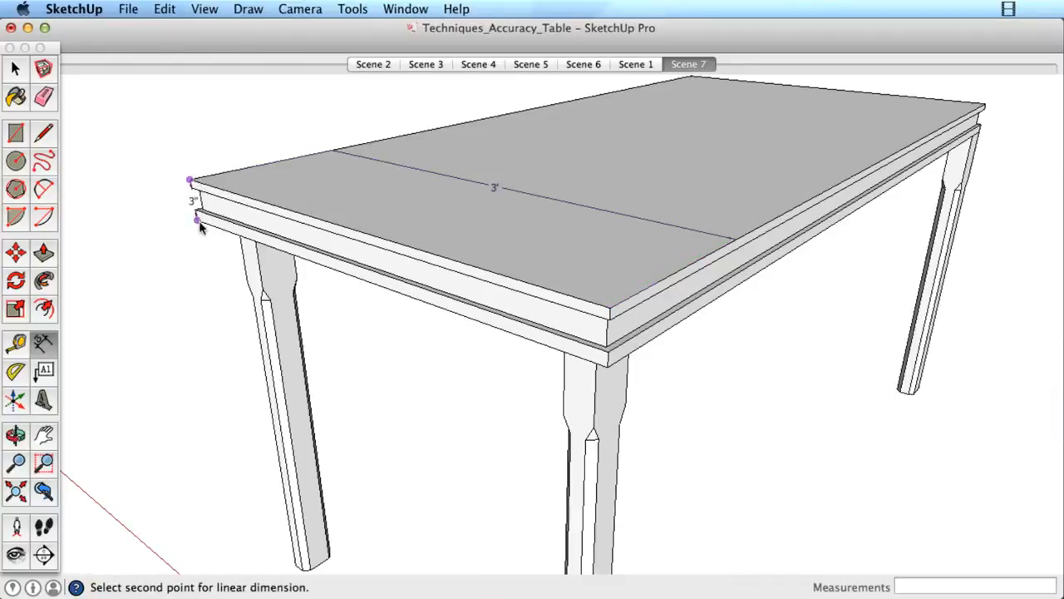
pyautogui.click(197, 220)
pyautogui.click(142, 242)
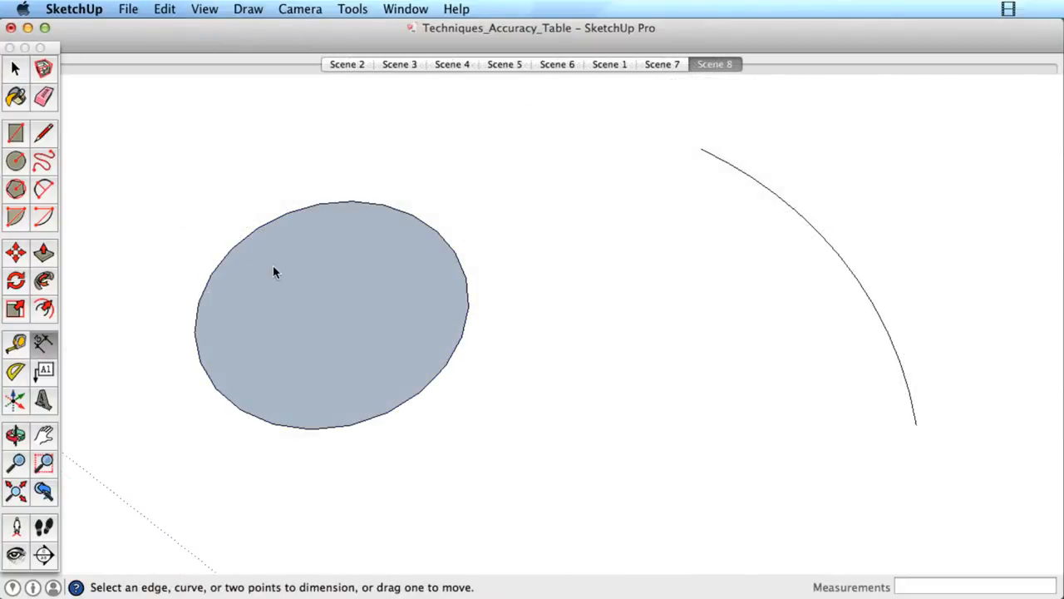
# - In Scene 8, place a diameter dimension inside the circle and start a radius dimension on the arc
pyautogui.click(337, 429)
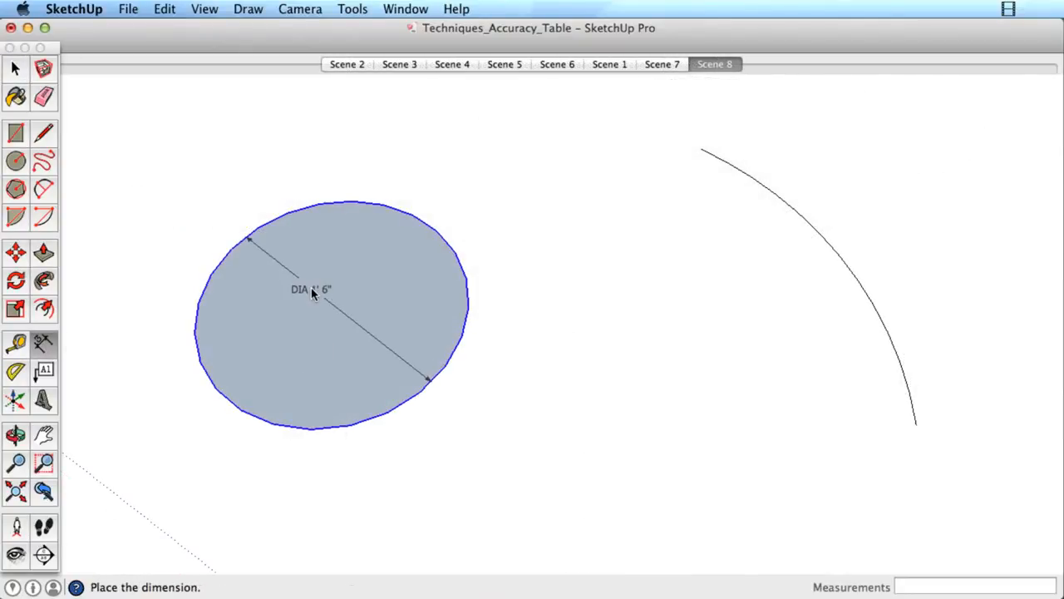
pyautogui.click(311, 287)
pyautogui.click(813, 225)
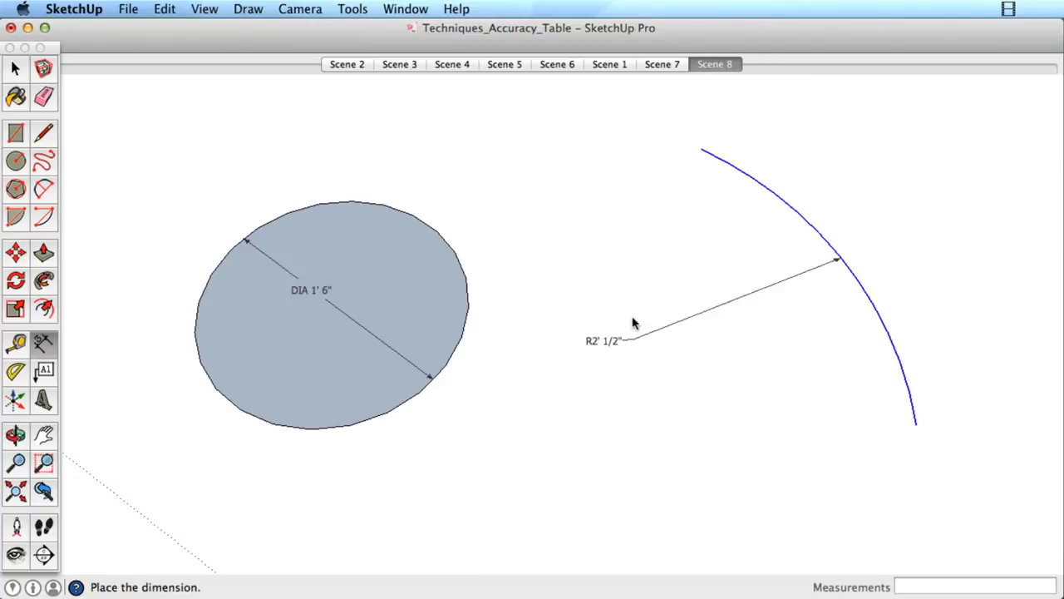